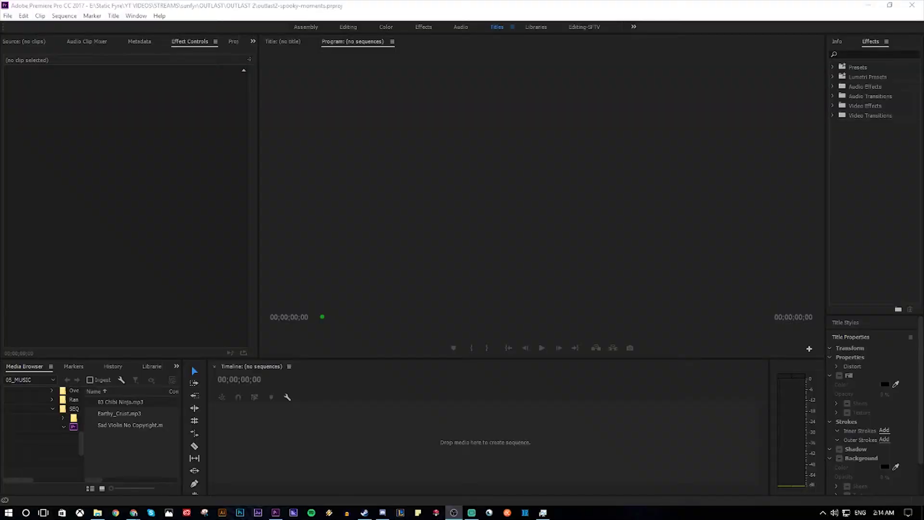
# Close the File > New menus without creating anything and switch to File Explorer.
pyautogui.click(8, 16)
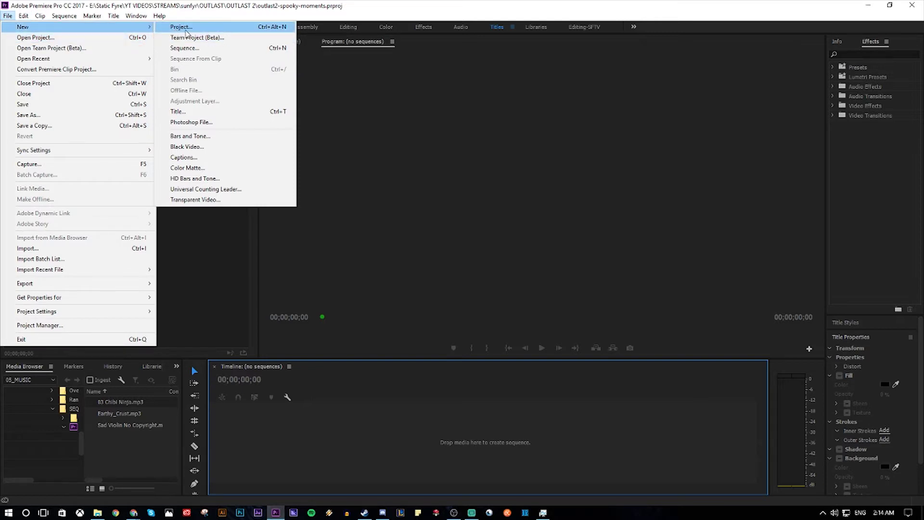
pyautogui.click(200, 28)
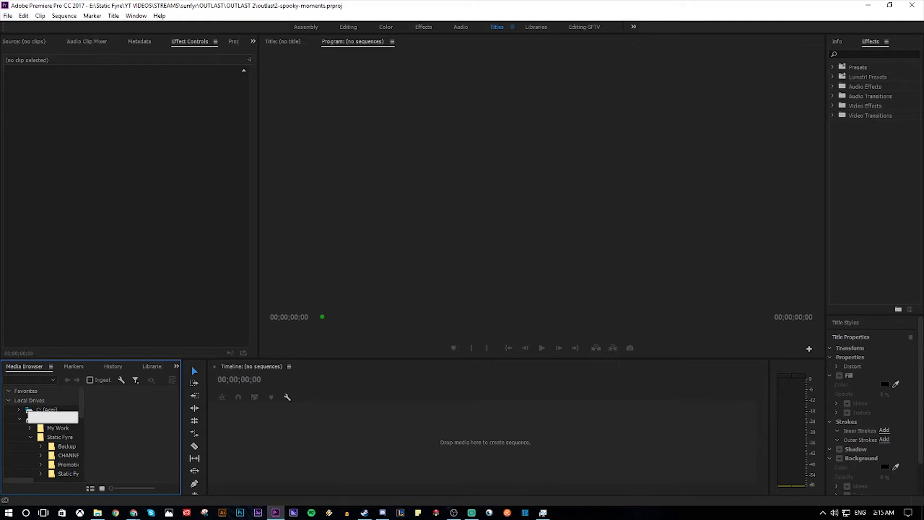
pyautogui.hotkey('alt', 'Tab')
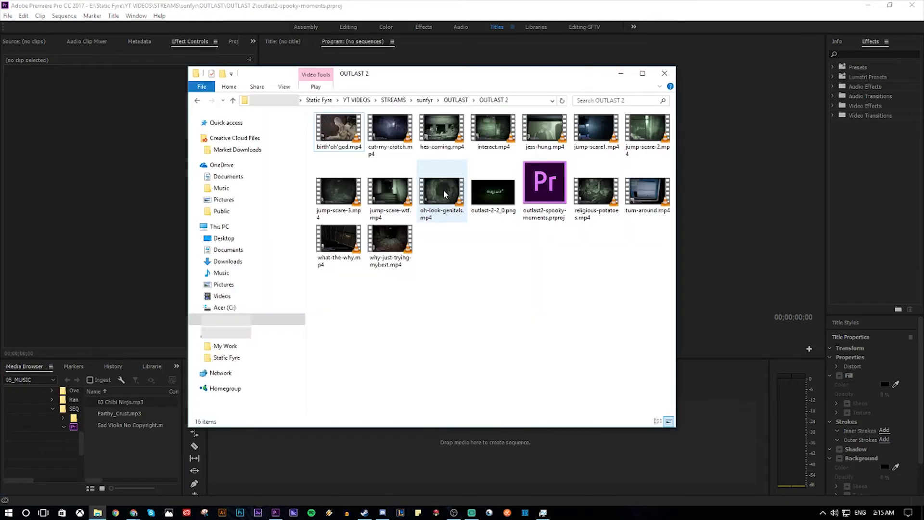
# Select every OUTLAST 2 file except the .prproj and drag the 15 files onto the Premiere timeline.
pyautogui.click(349, 134)
pyautogui.hotkey('ctrl', 'a')
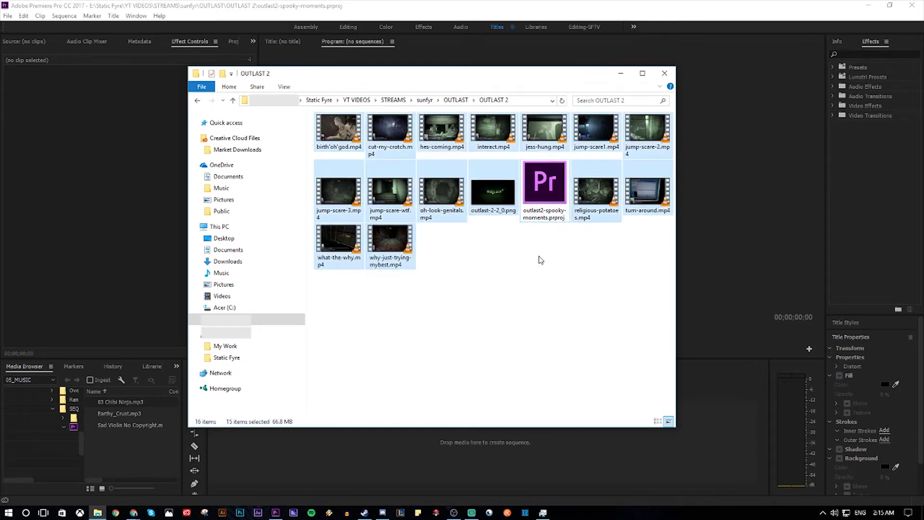
pyautogui.keyDown('ctrl'); pyautogui.click(541, 172); pyautogui.keyUp('ctrl')
pyautogui.moveTo(340, 135); pyautogui.dragTo(391, 450)
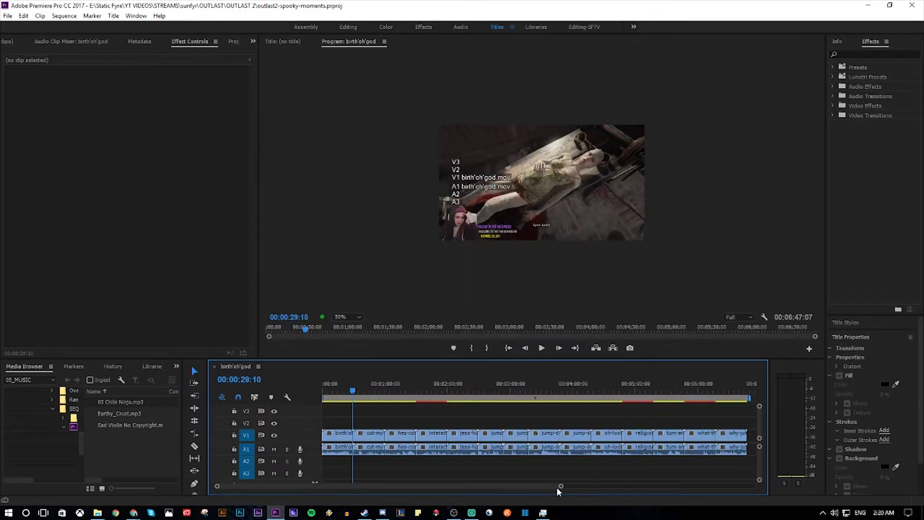
pyautogui.moveTo(557, 487); pyautogui.dragTo(577, 488)
# In Chrome, open the Twitch clip 'Do you need to go PooPoo?' and choose Save video as.
pyautogui.hotkey('alt', 'Tab')
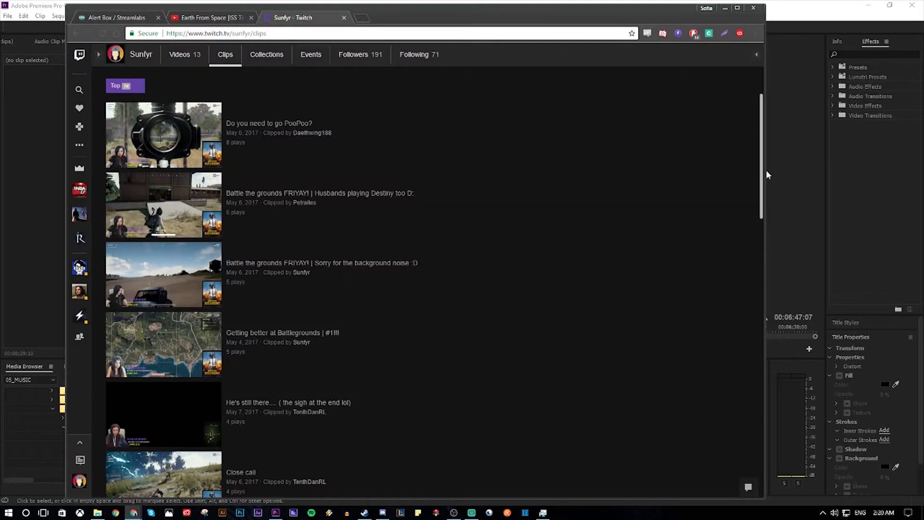
pyautogui.moveTo(785, 171); pyautogui.dragTo(862, 171)
pyautogui.click(354, 135)
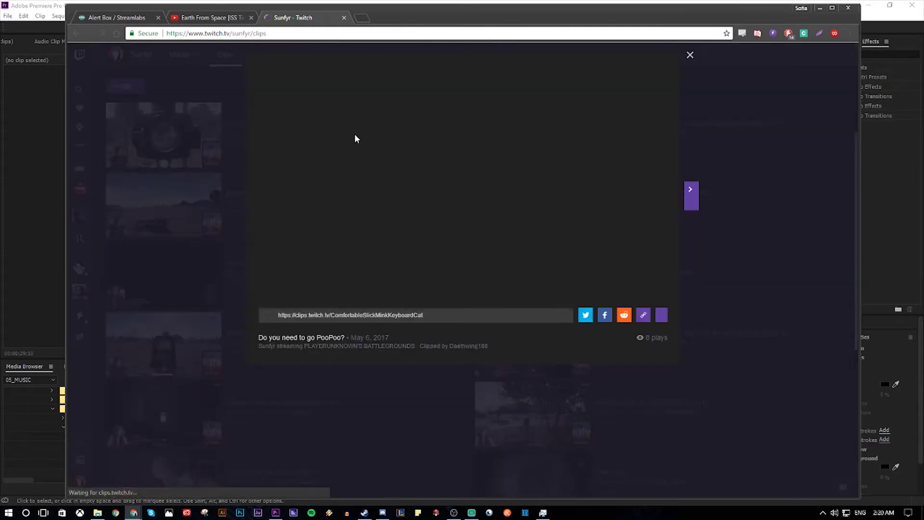
pyautogui.rightClick(395, 116)
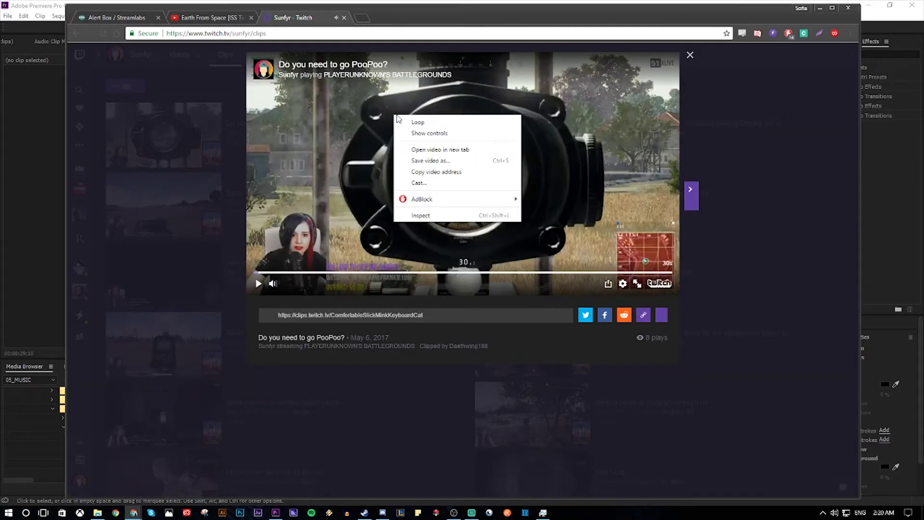
pyautogui.click(430, 160)
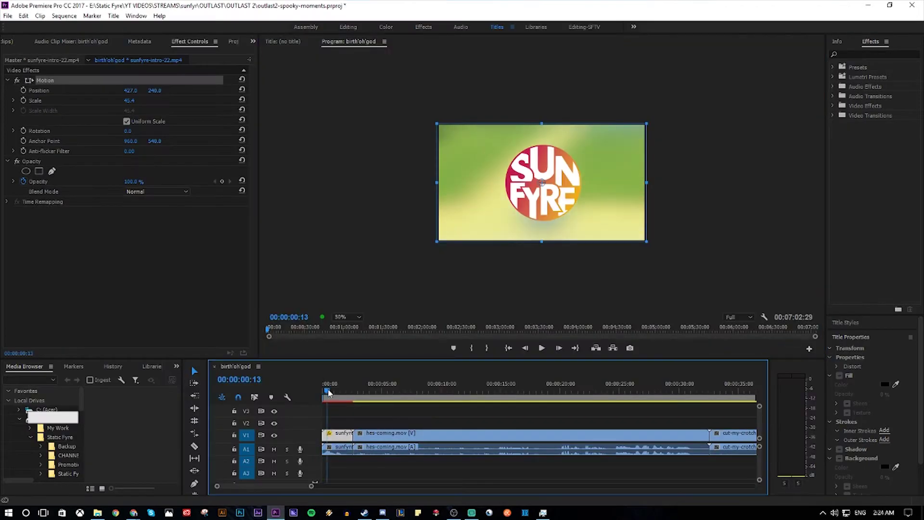
# Play the sequence from the start with the Program monitor at 100%, stopping at 00:00:07:29.
pyautogui.moveTo(329, 392); pyautogui.dragTo(310, 393)
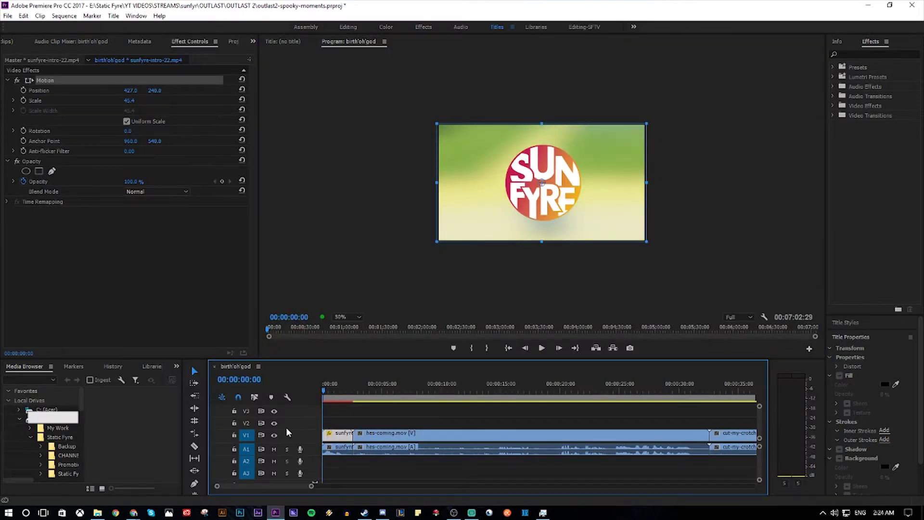
pyautogui.press('space')
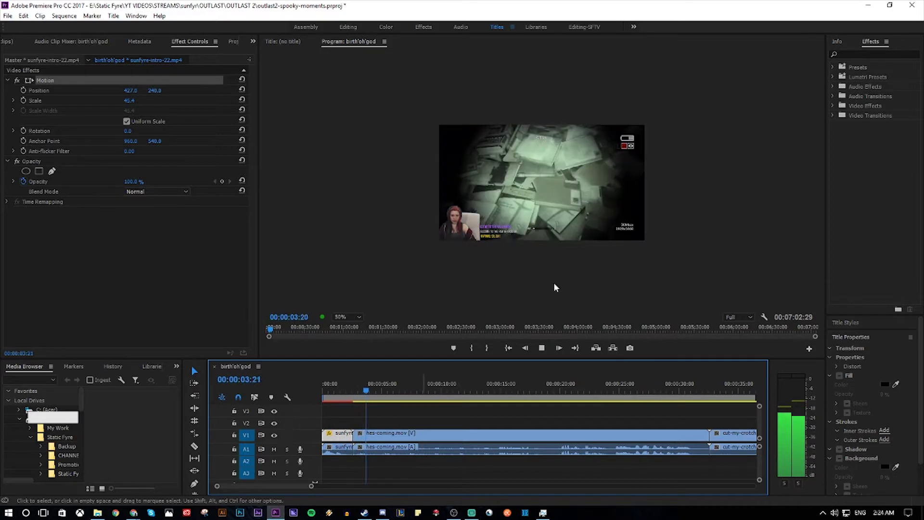
pyautogui.press('space')
pyautogui.click(347, 319)
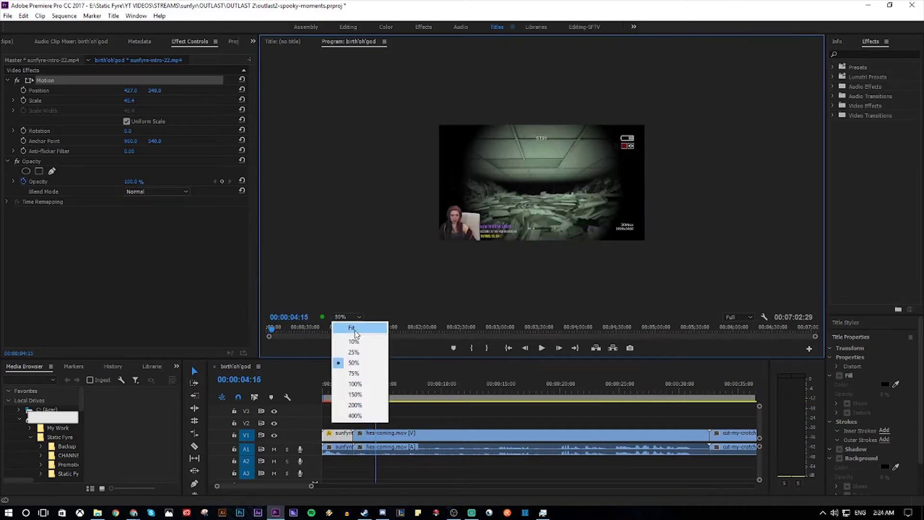
pyautogui.click(365, 387)
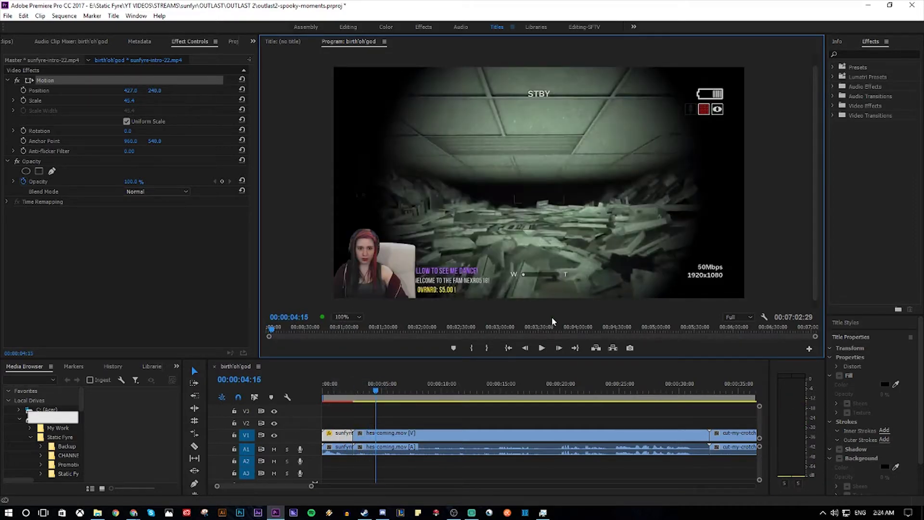
pyautogui.press('space')
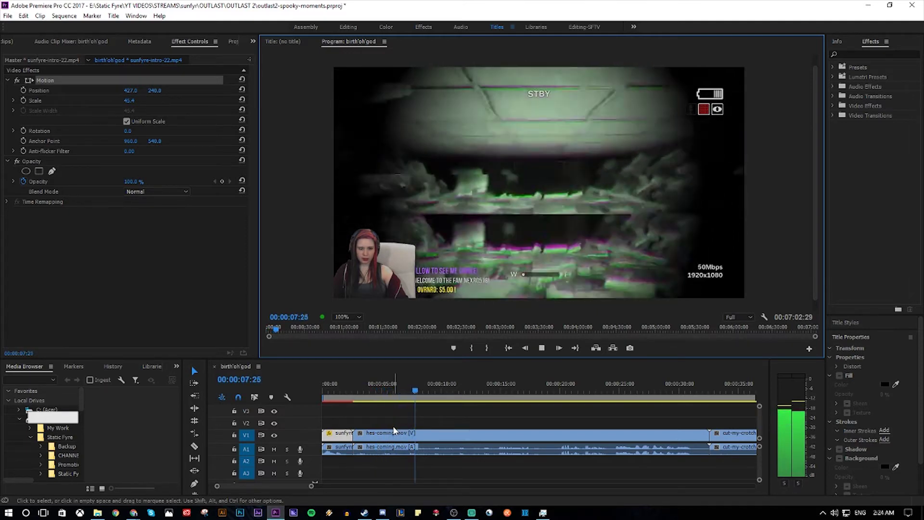
pyautogui.press('space')
pyautogui.click(195, 371)
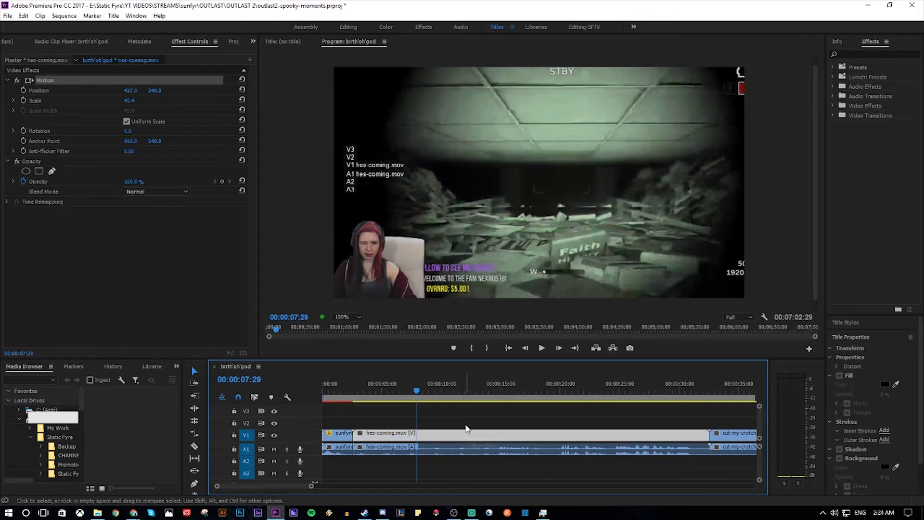
pyautogui.click(479, 409)
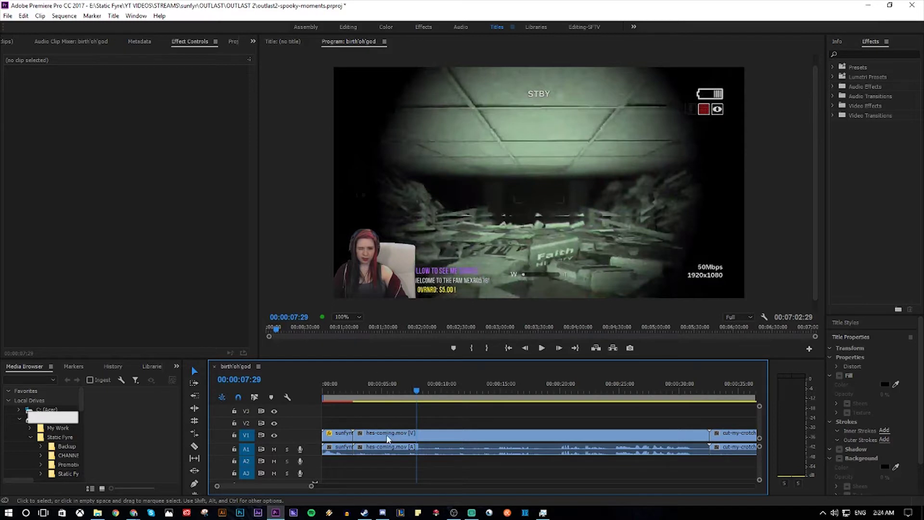
# With the Razor tool (C) active, play from 00:00:02:13 to find the end of hes-coming.mov.
pyautogui.press('c')
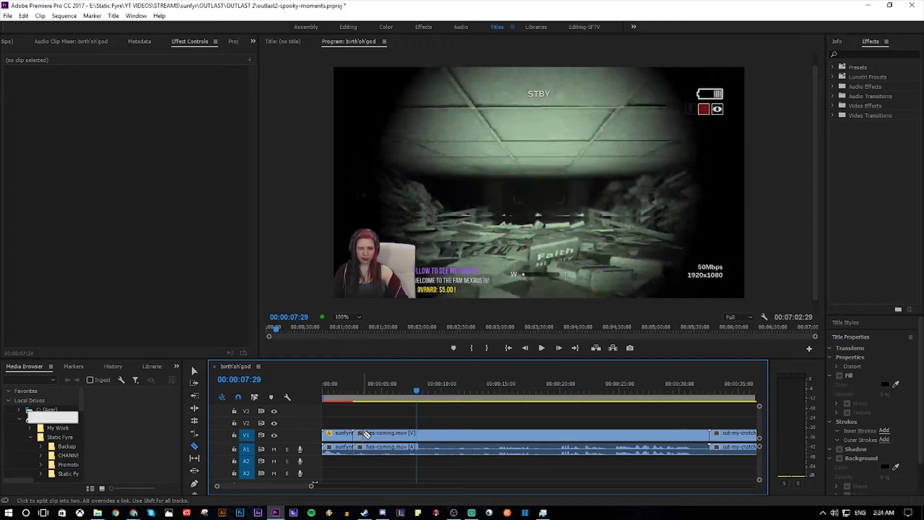
pyautogui.click(353, 393)
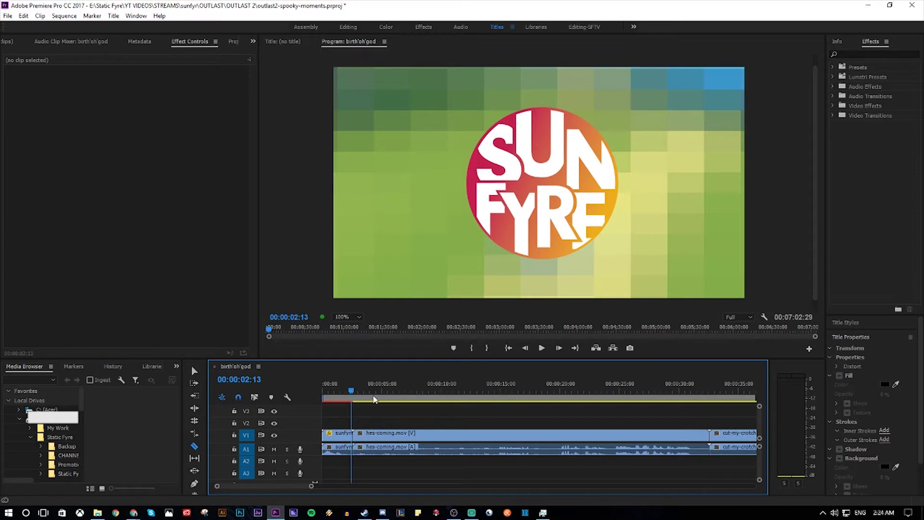
pyautogui.press('space')
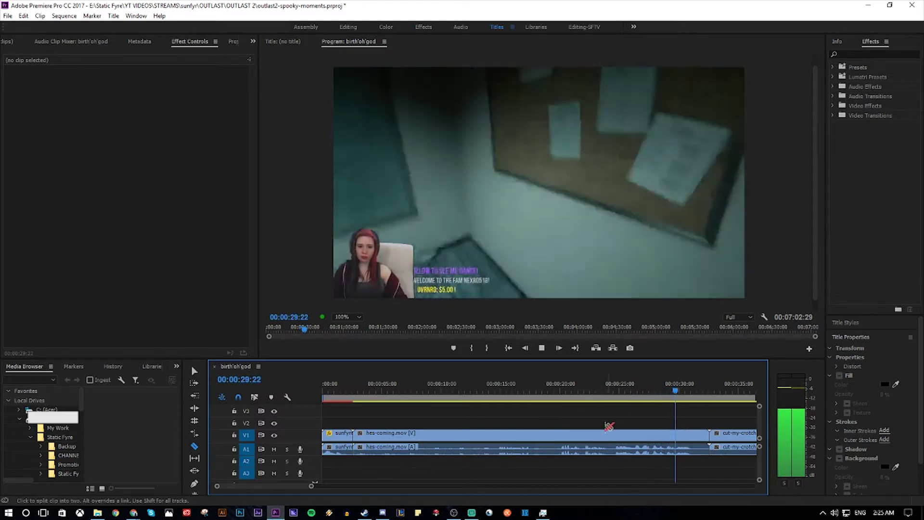
pyautogui.press('space')
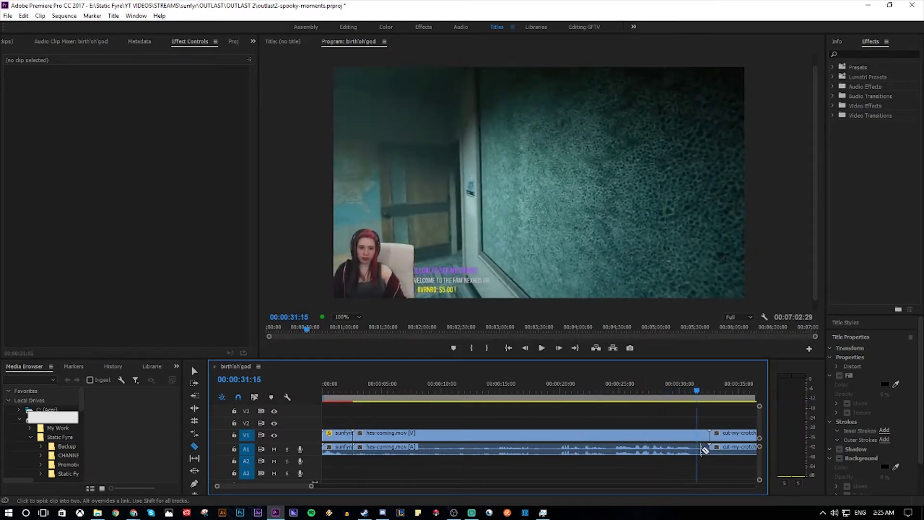
pyautogui.hotkey('shift', 'Left')
pyautogui.hotkey('shift', 'Left')
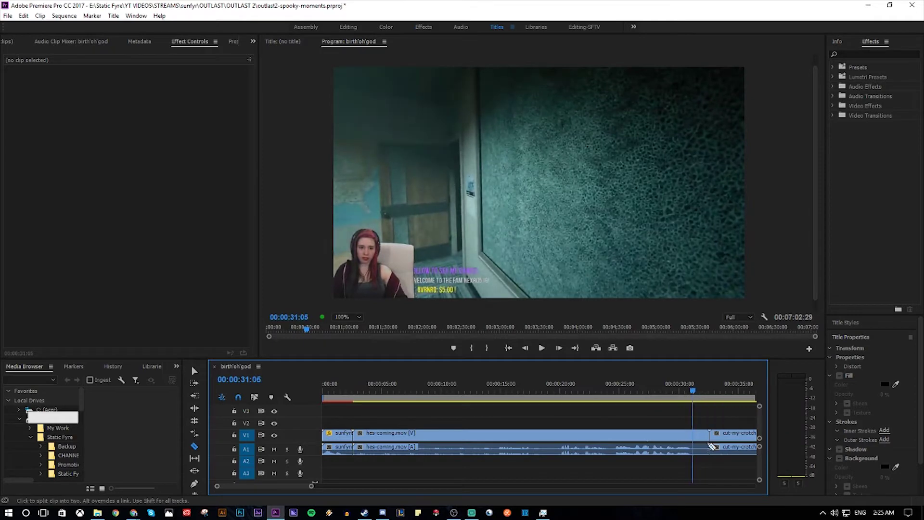
# Cut hes-coming.mov at 00:00:31:05 and delete the short tail piece.
pyautogui.click(694, 439)
pyautogui.press('v')
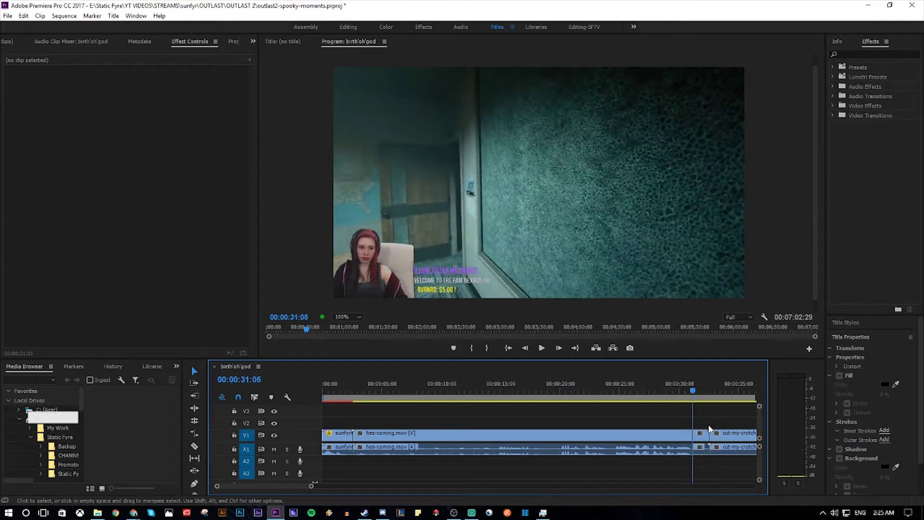
pyautogui.click(701, 448)
pyautogui.press('Delete')
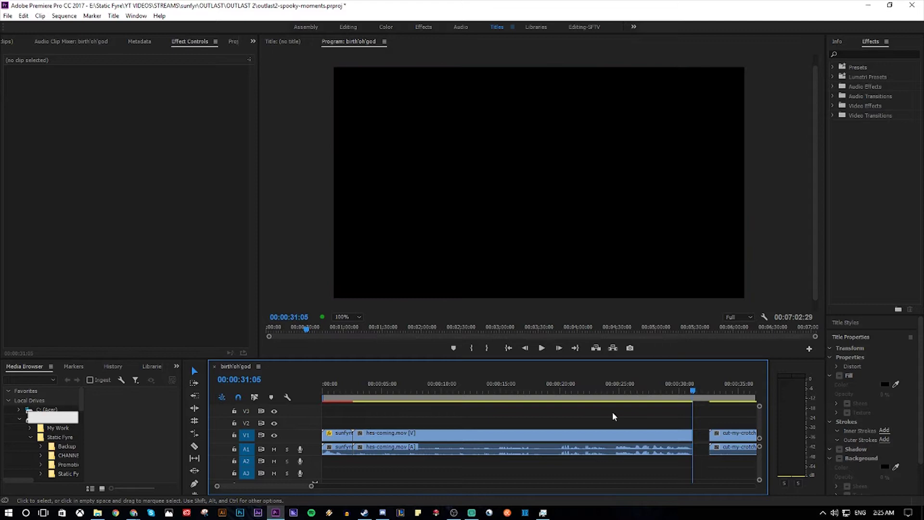
pyautogui.click(554, 398)
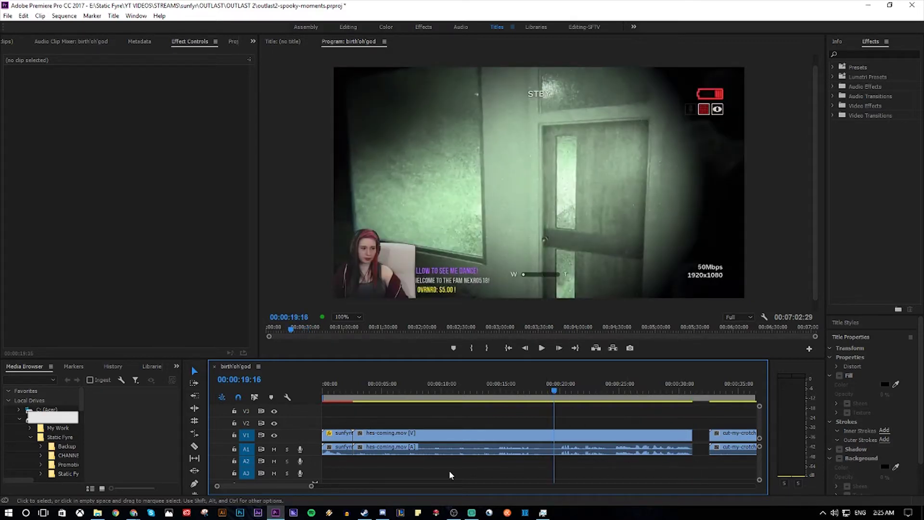
# Zoom and scrub the timeline to place the playhead at 00:00:19:20.
pyautogui.moveTo(313, 487); pyautogui.dragTo(308, 487)
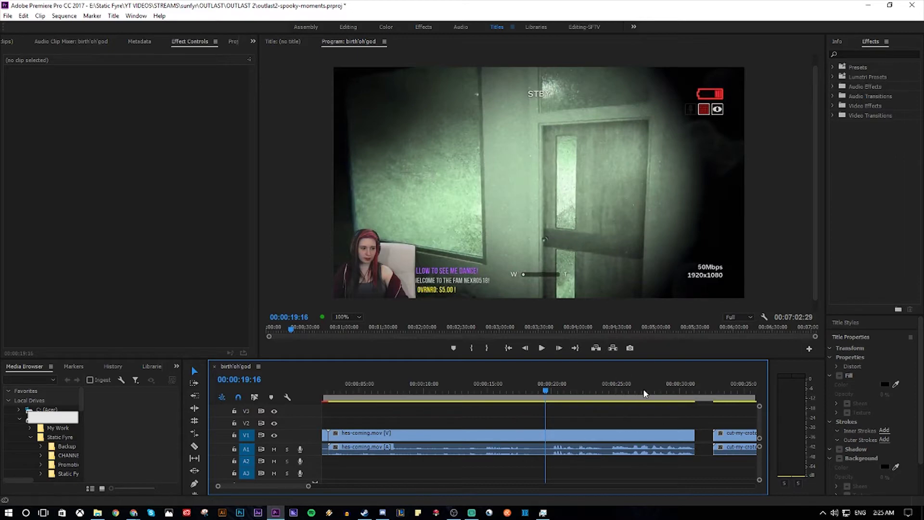
pyautogui.moveTo(626, 387); pyautogui.dragTo(645, 444)
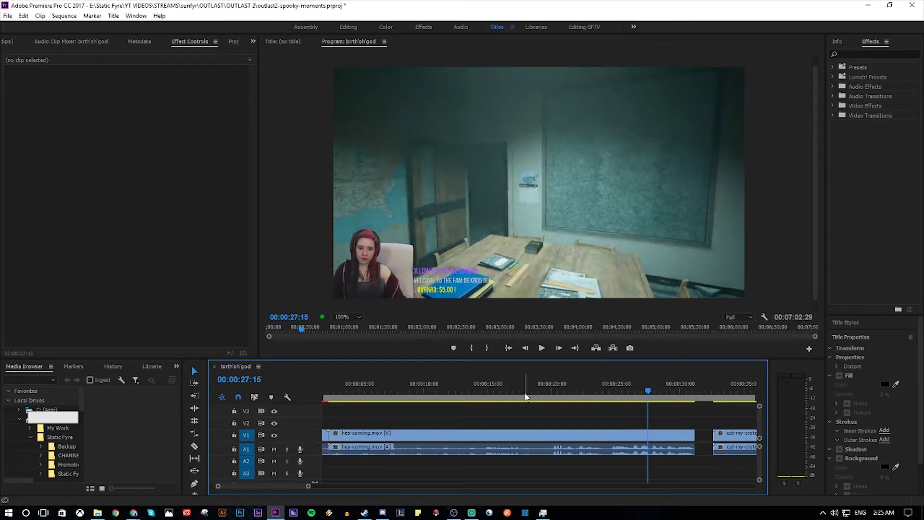
pyautogui.moveTo(429, 391); pyautogui.dragTo(544, 390)
pyautogui.press('space')
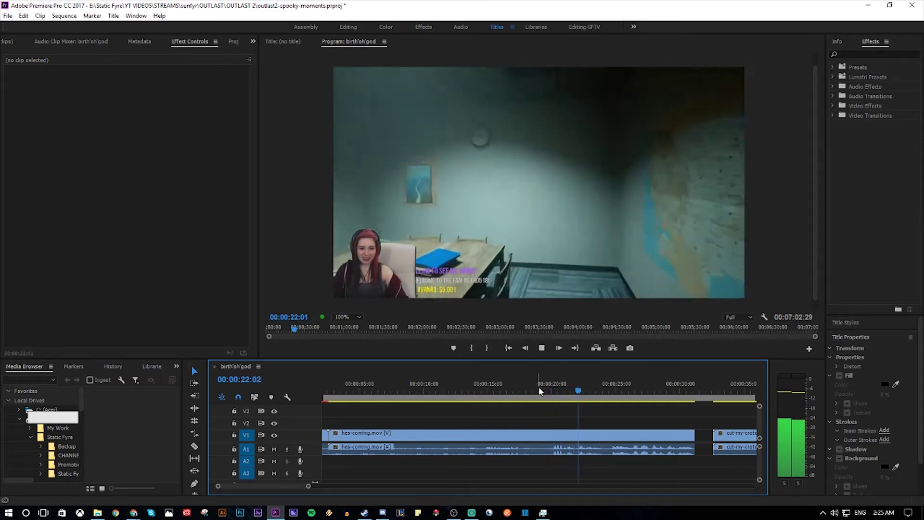
pyautogui.press('space')
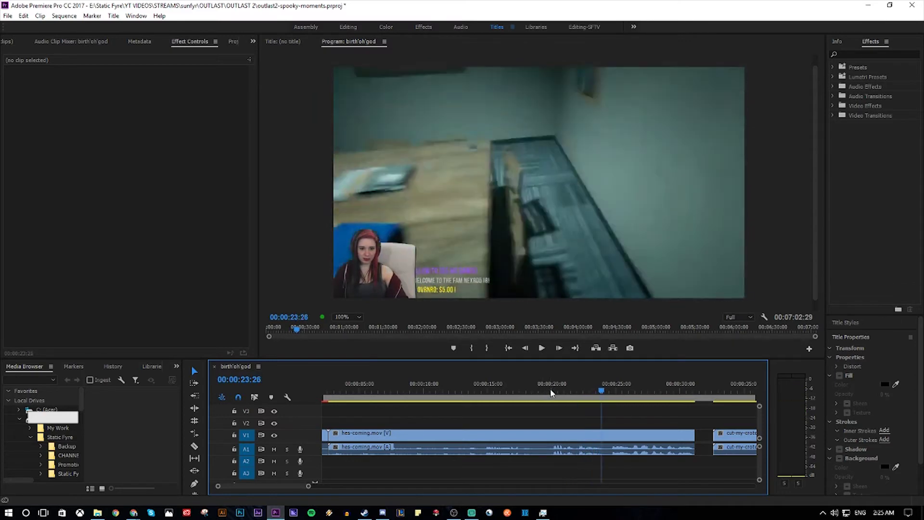
pyautogui.click(549, 390)
# Cut hes-coming.mov at 00:00:19:20, delete the earlier part, and slide both clips left to close gaps.
pyautogui.press('c')
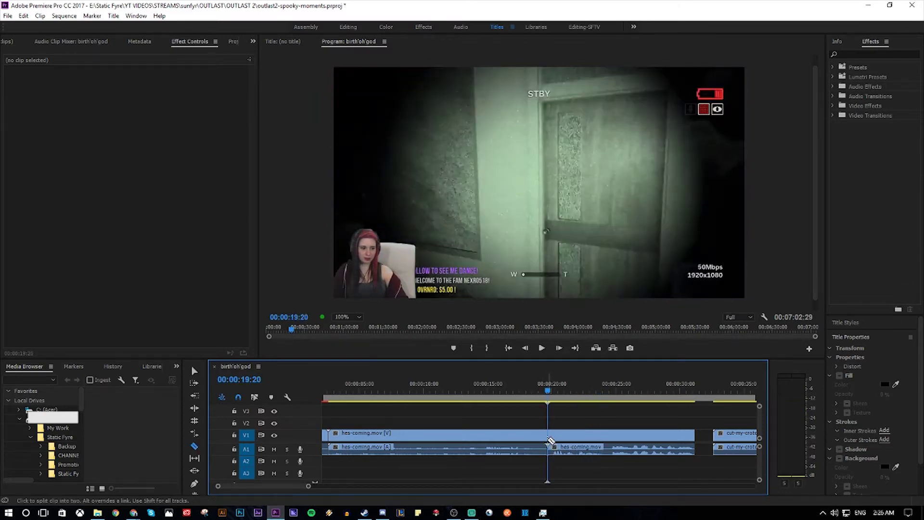
pyautogui.press('v')
pyautogui.click(534, 435)
pyautogui.press('Delete')
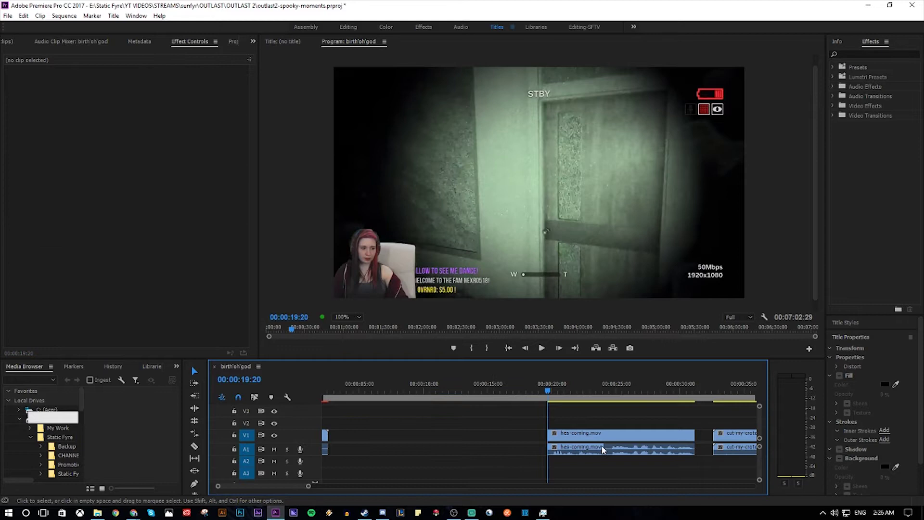
pyautogui.click(602, 435)
pyautogui.moveTo(605, 456); pyautogui.dragTo(380, 456)
pyautogui.moveTo(737, 434); pyautogui.dragTo(498, 435)
pyautogui.click(542, 347)
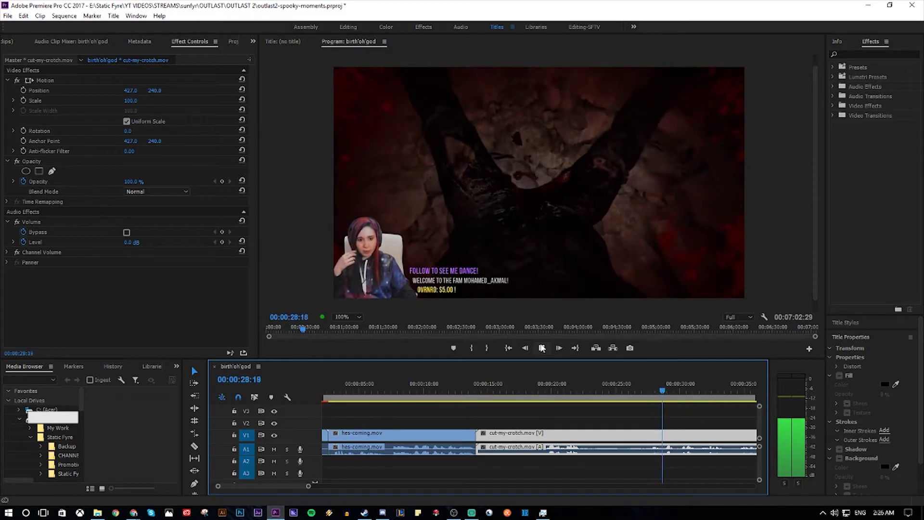
pyautogui.moveTo(310, 487); pyautogui.dragTo(327, 486)
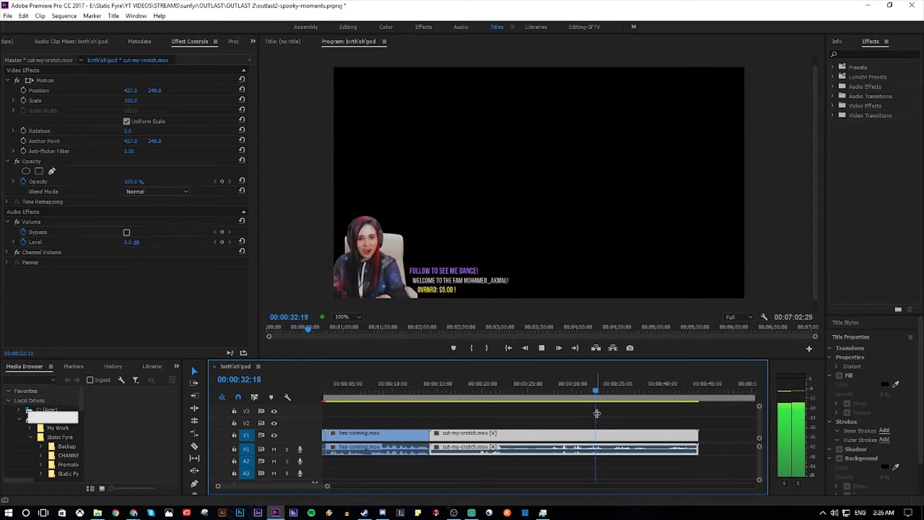
pyautogui.press('space')
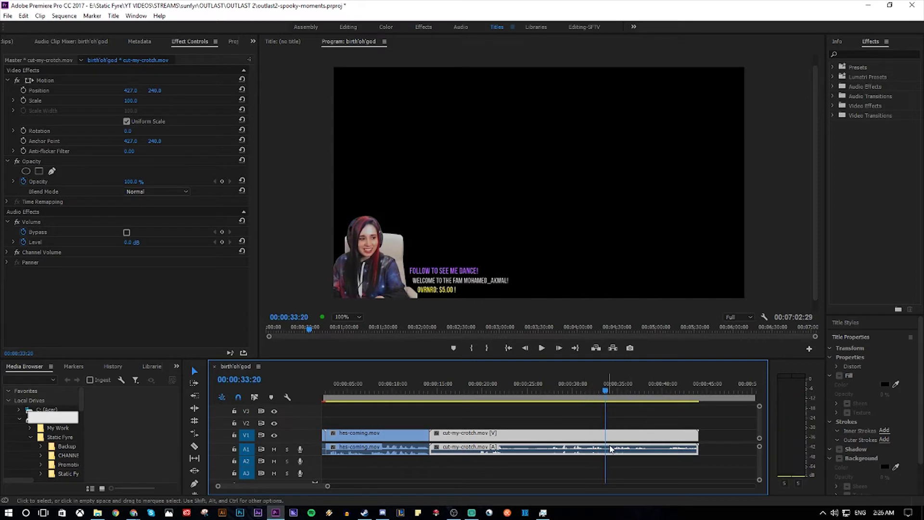
pyautogui.press('space')
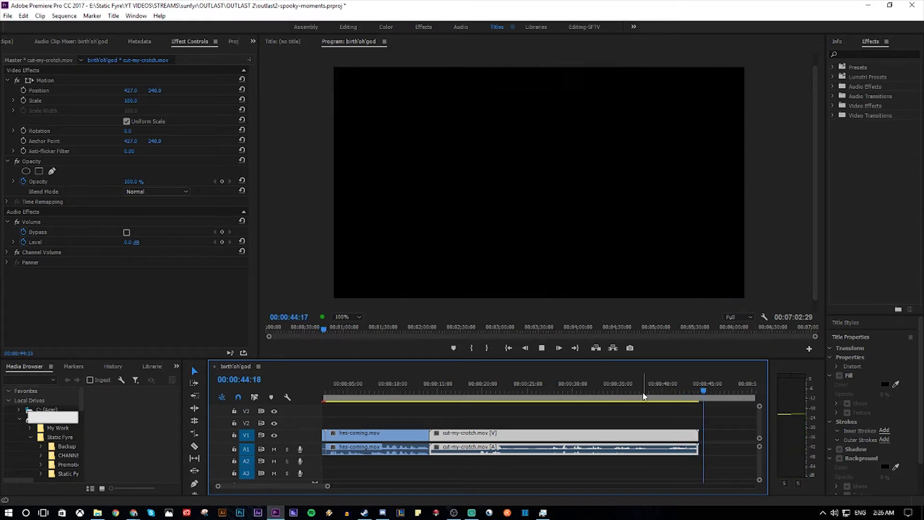
pyautogui.press('space')
# Move birth'oh'god.mov left against cut-my-crotch.mov and play across the join.
pyautogui.moveTo(331, 486); pyautogui.dragTo(392, 486)
pyautogui.click(586, 451)
pyautogui.moveTo(587, 451); pyautogui.dragTo(519, 450)
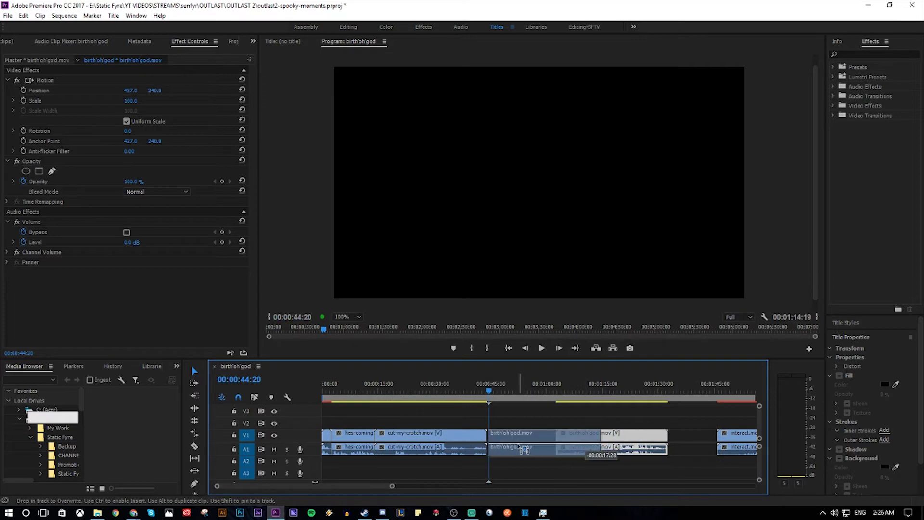
pyautogui.click(482, 388)
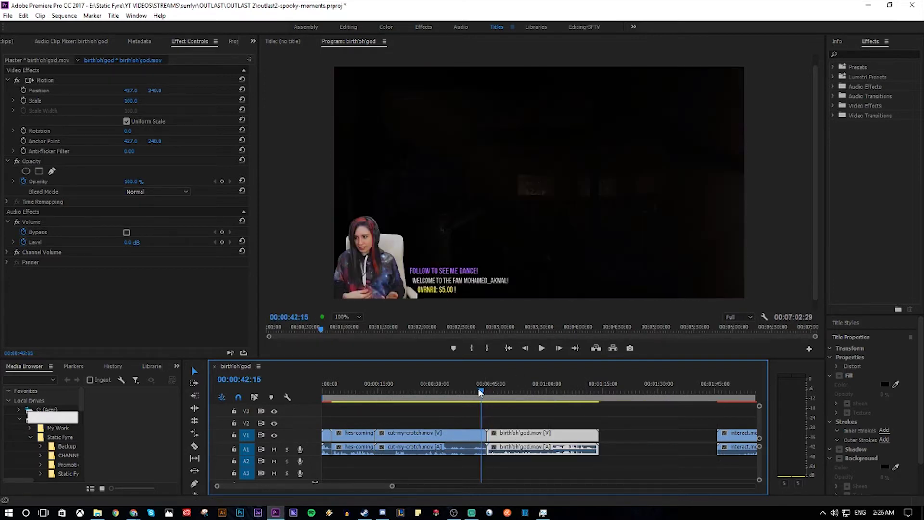
pyautogui.press('space')
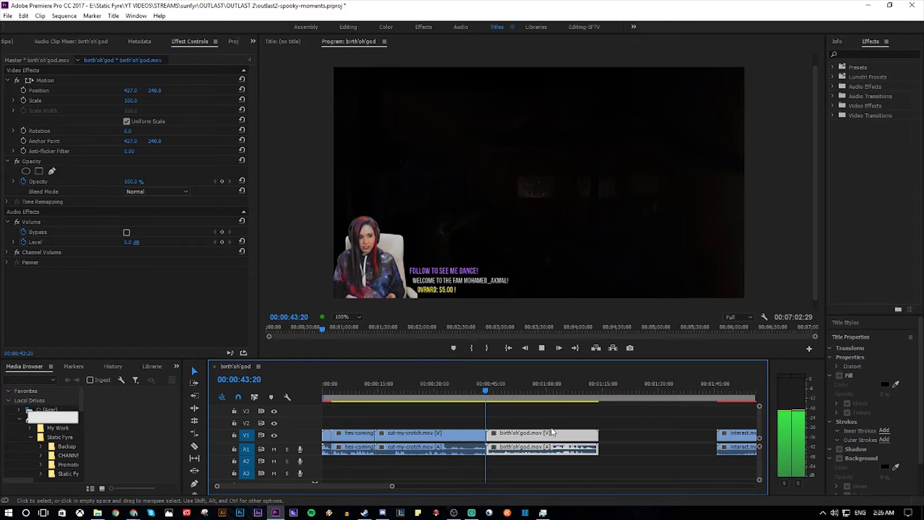
pyautogui.press('space')
# Move interact.mov left to follow birth'oh'god.mov and scrub through to preview.
pyautogui.click(731, 448)
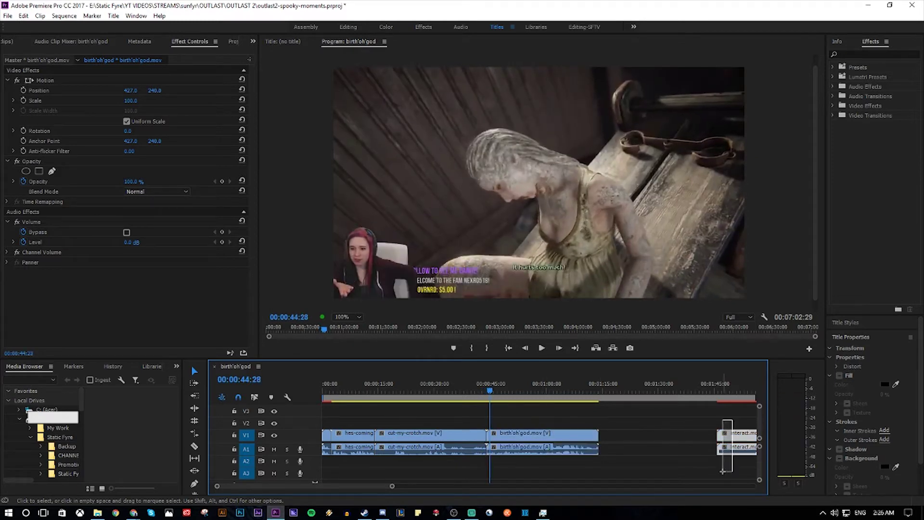
pyautogui.moveTo(731, 453); pyautogui.dragTo(610, 454)
pyautogui.scroll(-3, 391, 487)
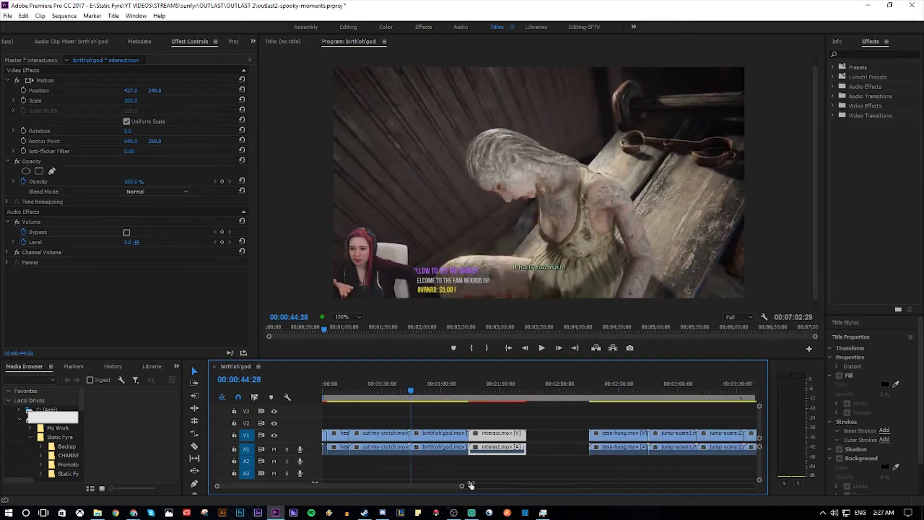
pyautogui.scroll(4, 482, 469)
pyautogui.scroll(-2, 482, 469)
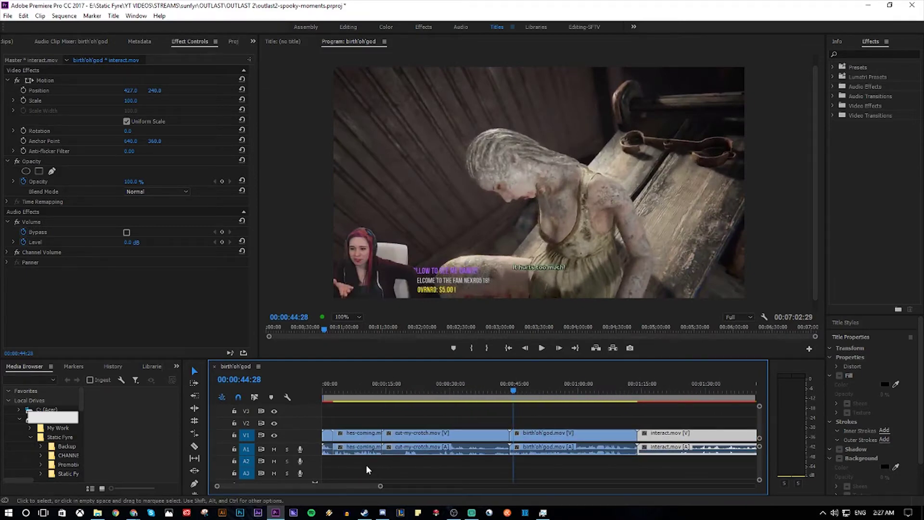
pyautogui.press('c')
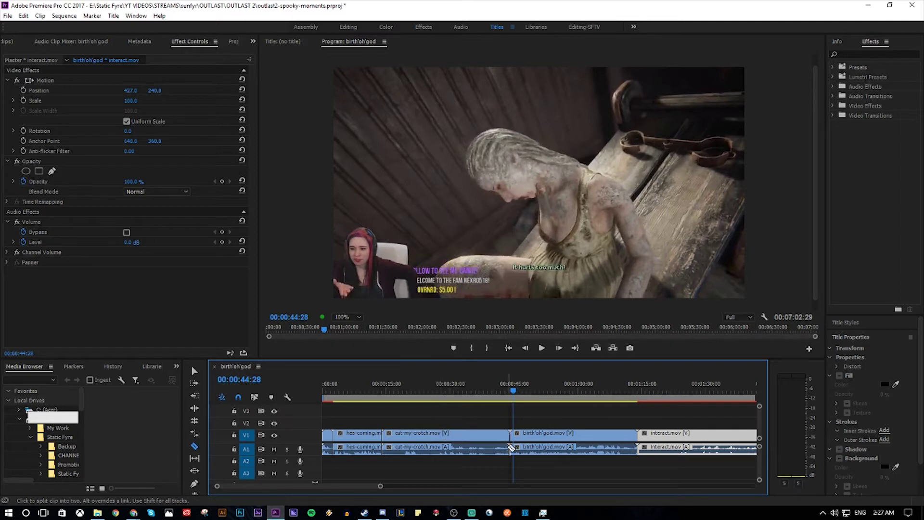
pyautogui.press('v')
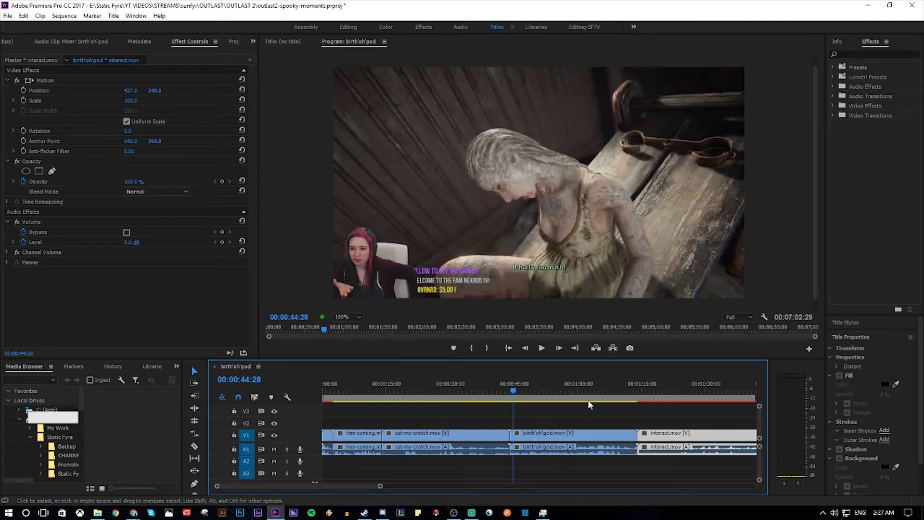
pyautogui.moveTo(590, 387); pyautogui.dragTo(652, 395)
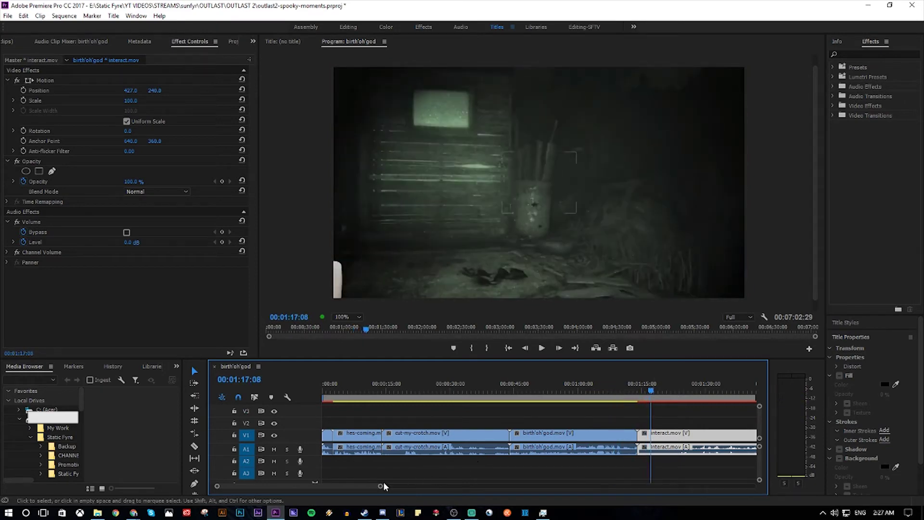
pyautogui.moveTo(382, 485); pyautogui.dragTo(474, 485)
pyautogui.click(590, 446)
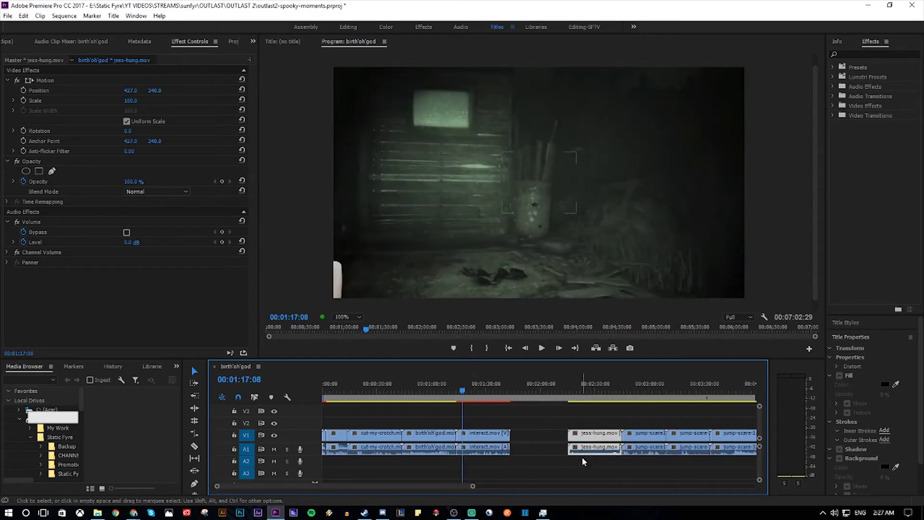
pyautogui.moveTo(588, 451); pyautogui.dragTo(530, 451)
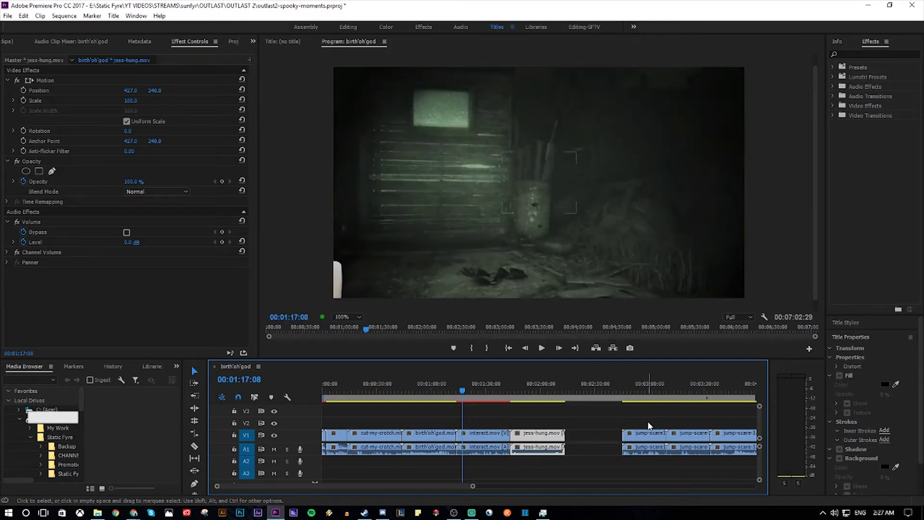
pyautogui.click(643, 436)
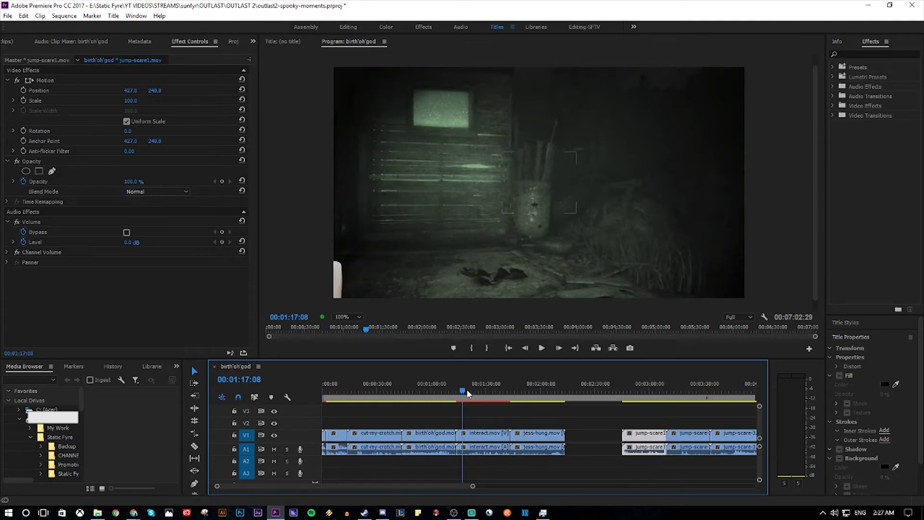
# Scrub from 00:01:13:26 past 00:01:56:23 to review the joined clips.
pyautogui.moveTo(465, 389); pyautogui.dragTo(516, 389)
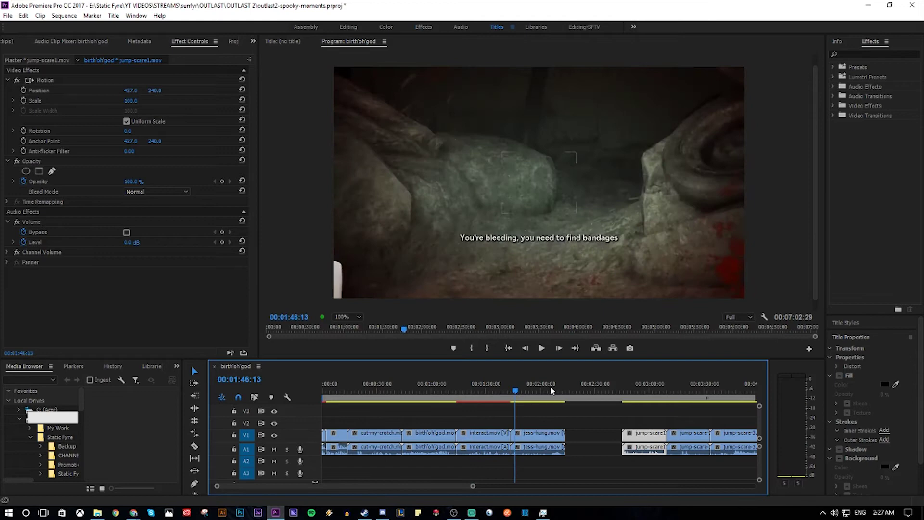
pyautogui.click(453, 391)
pyautogui.moveTo(453, 391); pyautogui.dragTo(535, 390)
pyautogui.moveTo(474, 488); pyautogui.dragTo(631, 486)
pyautogui.moveTo(502, 391); pyautogui.dragTo(617, 357)
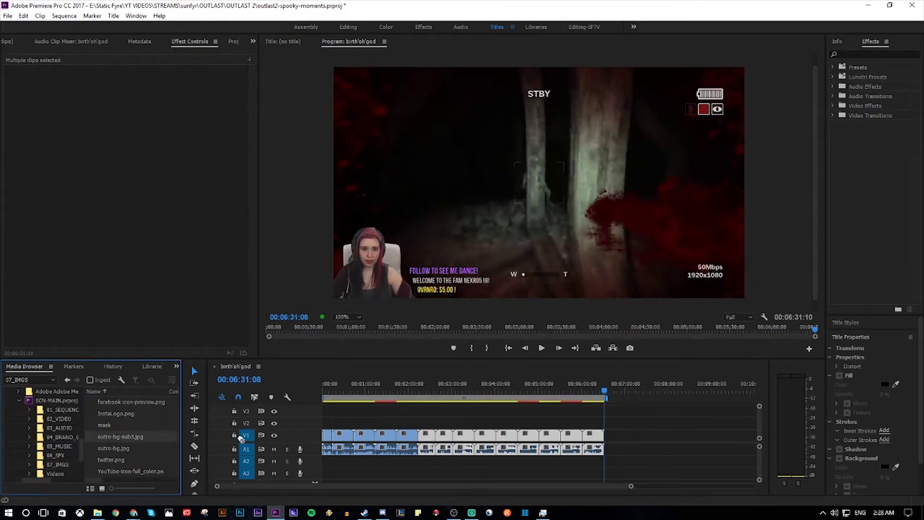
# Drag outro-bg-sub3.jpg onto the end of track V1 and check its metadata.
pyautogui.moveTo(240, 438); pyautogui.dragTo(616, 435)
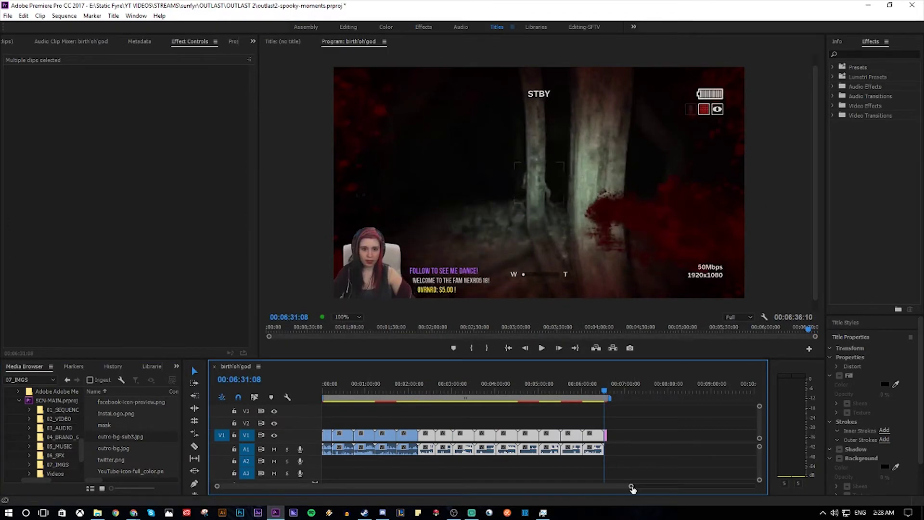
pyautogui.moveTo(630, 486); pyautogui.dragTo(585, 486)
pyautogui.press('space')
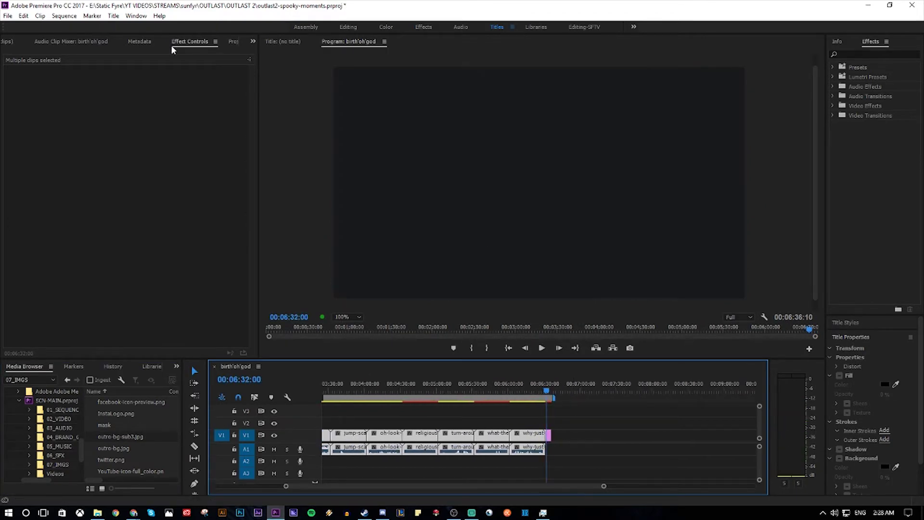
pyautogui.click(235, 41)
pyautogui.click(105, 43)
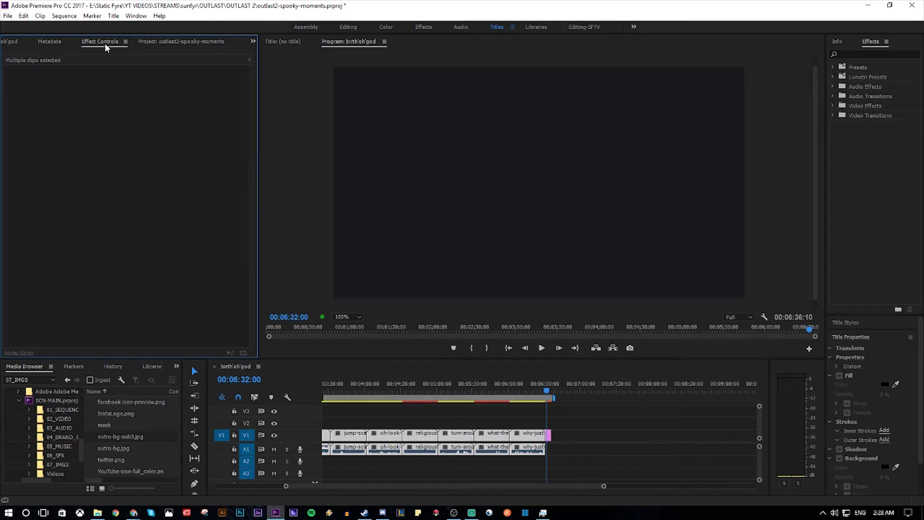
pyautogui.click(53, 42)
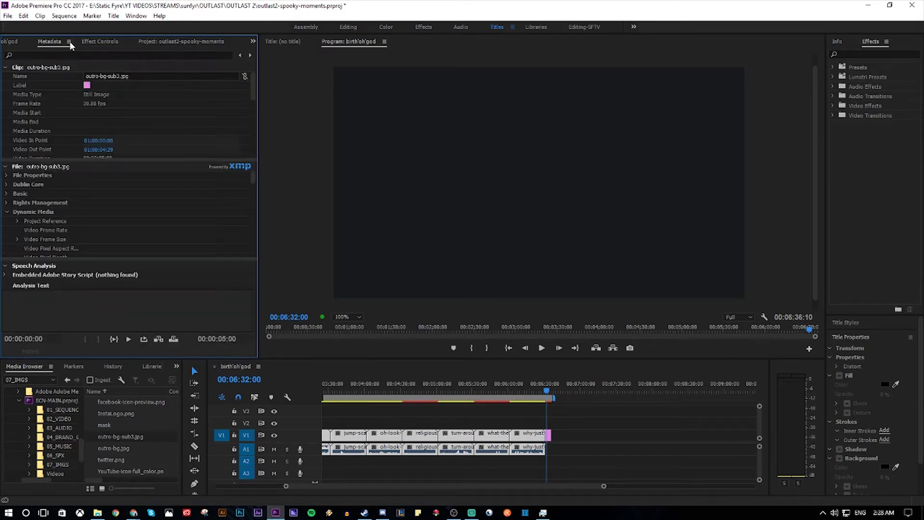
pyautogui.click(103, 42)
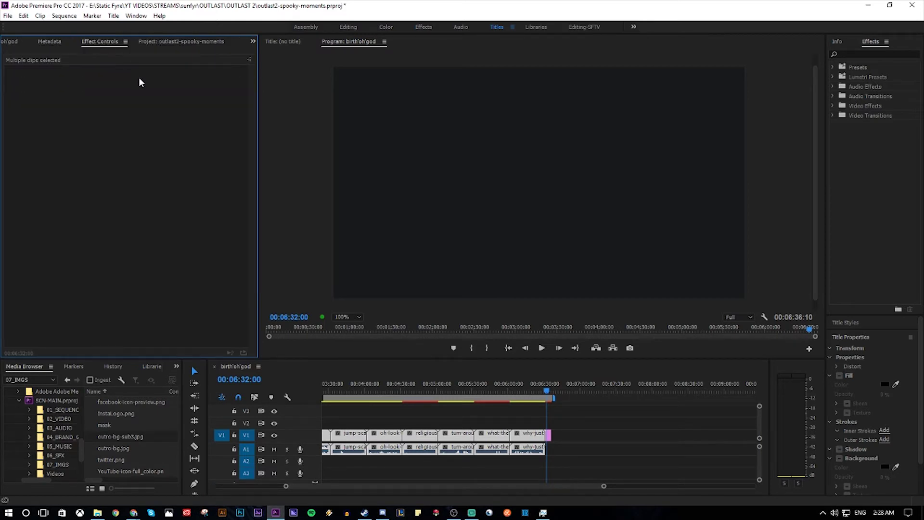
# Preview the ending from 00:06:15:24 and select the outro-bg-sub3.jpg clip.
pyautogui.click(549, 435)
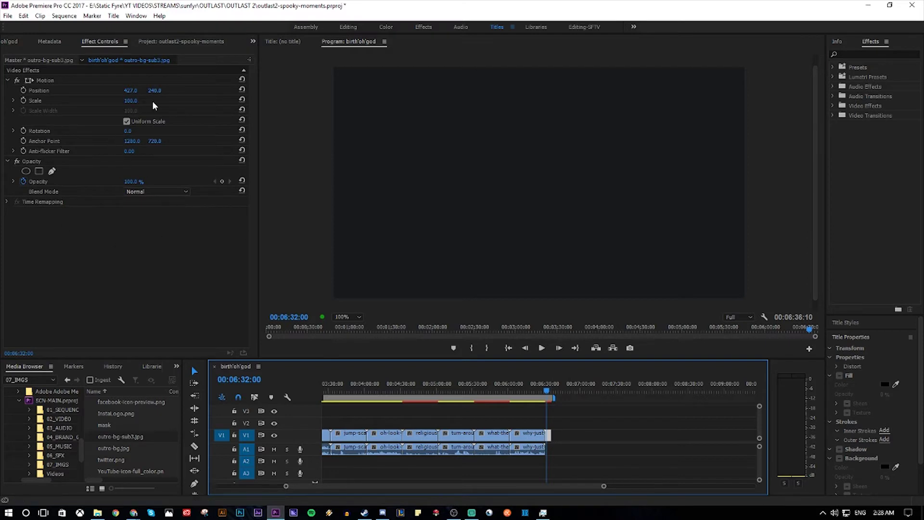
pyautogui.click(528, 384)
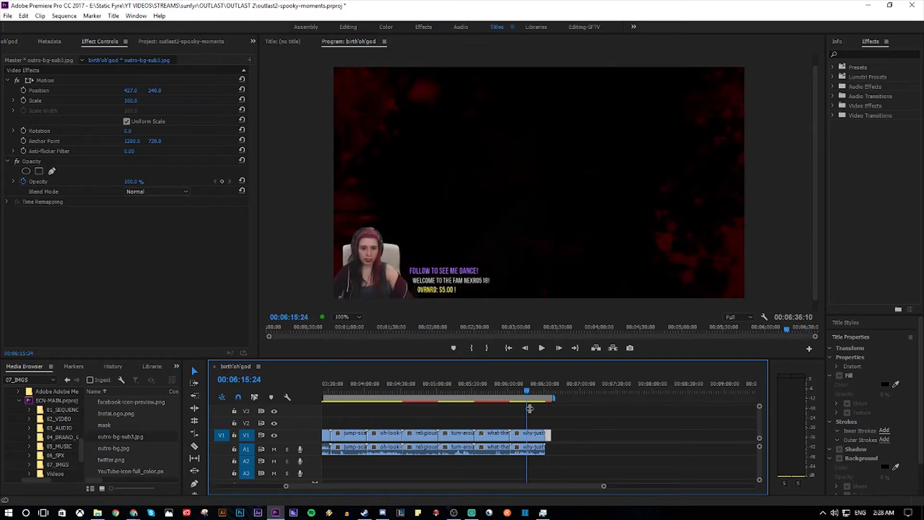
pyautogui.click(532, 433)
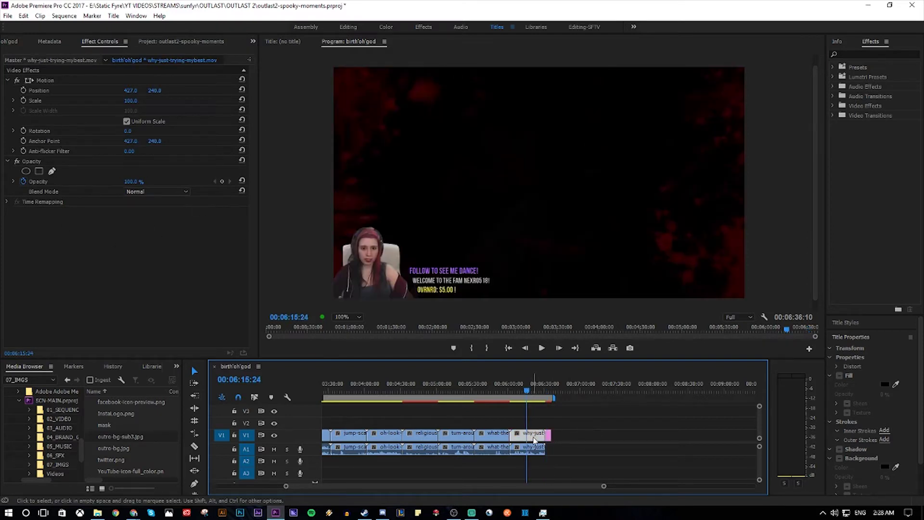
pyautogui.click(550, 390)
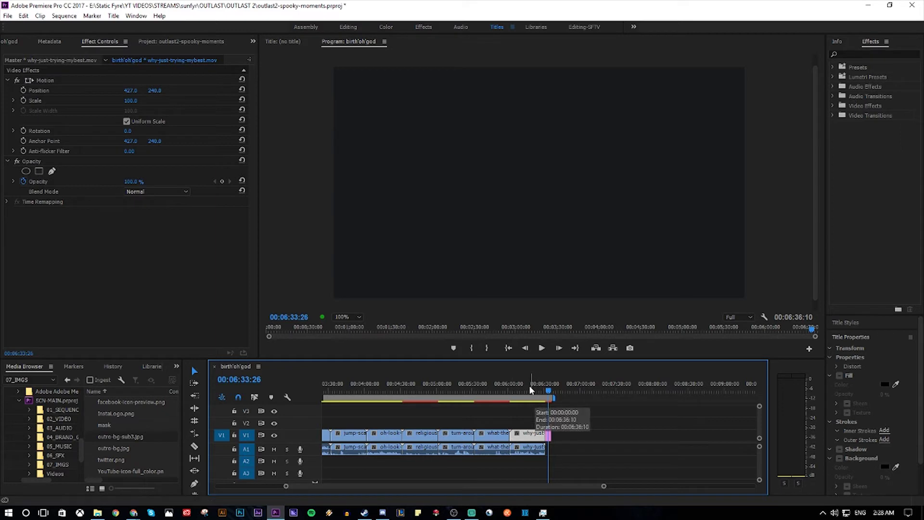
pyautogui.click(549, 435)
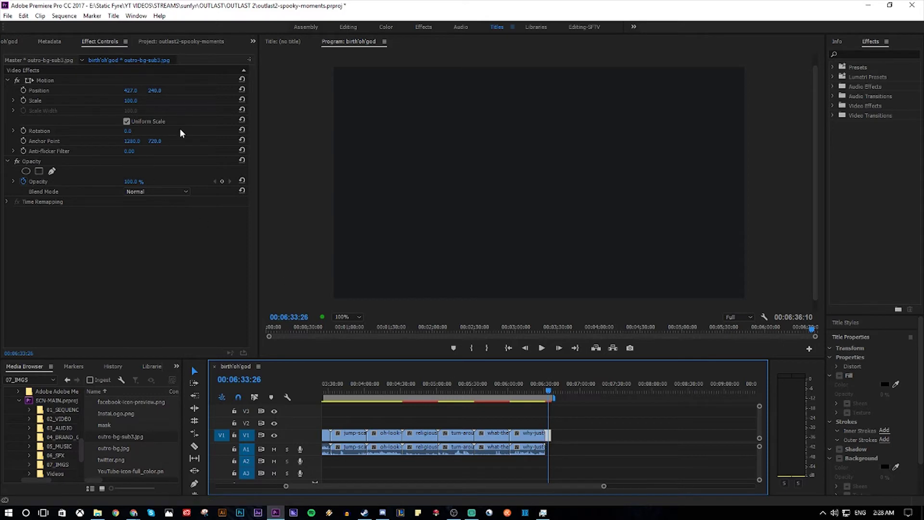
# Scale the outro image to fit the frame and browse the audio transitions.
pyautogui.moveTo(131, 103); pyautogui.dragTo(100, 103)
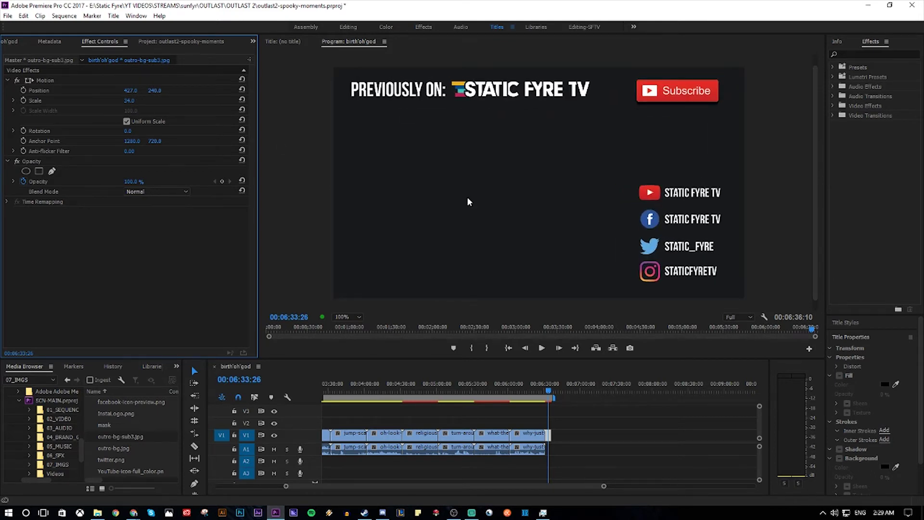
pyautogui.moveTo(591, 487); pyautogui.dragTo(536, 486)
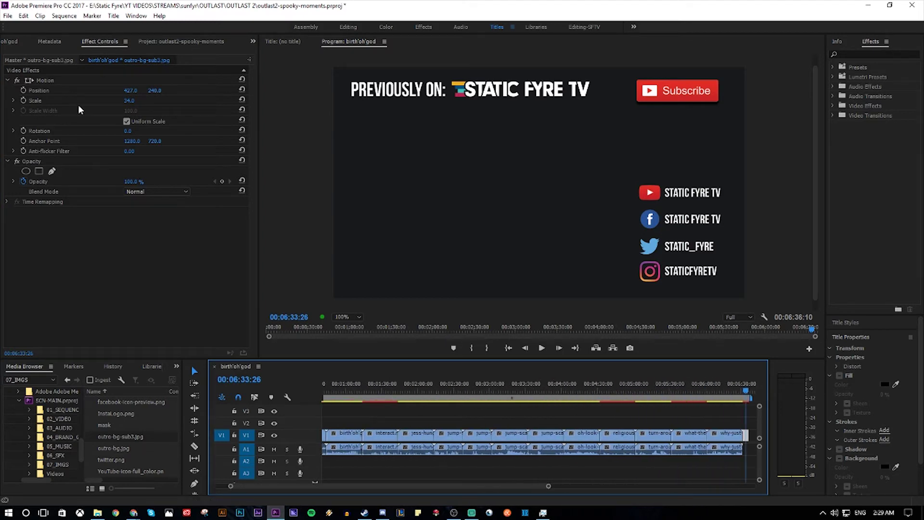
pyautogui.click(620, 388)
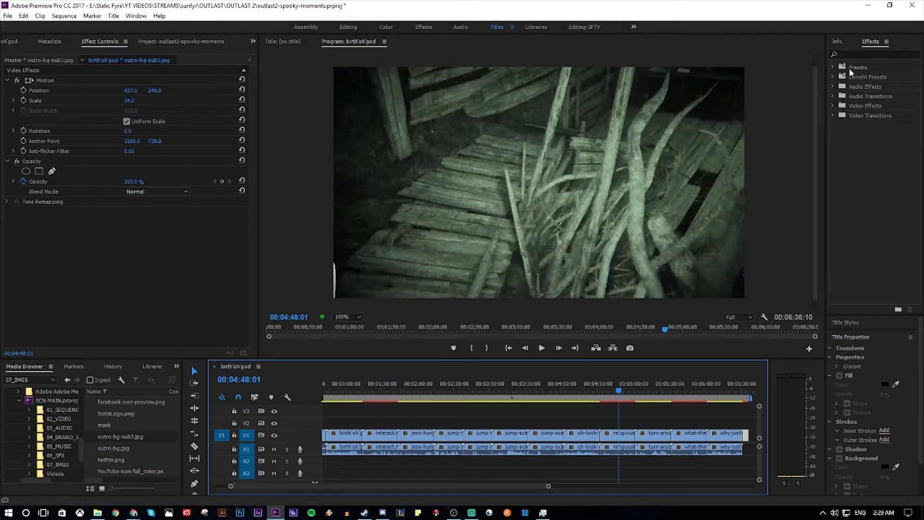
pyautogui.click(833, 95)
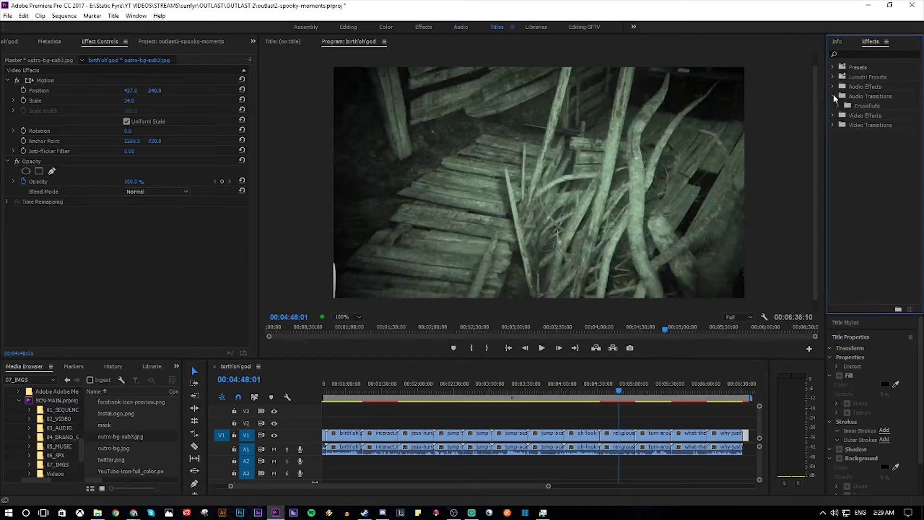
# Zoom the timeline in around 00:06:27:18 at the sequence end with =.
pyautogui.click(739, 389)
pyautogui.press('=')
pyautogui.press('=')
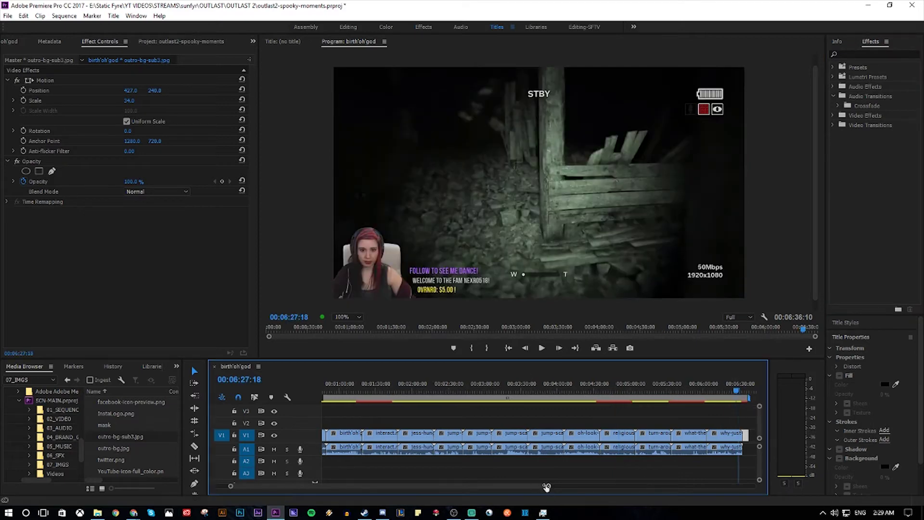
pyautogui.press('=')
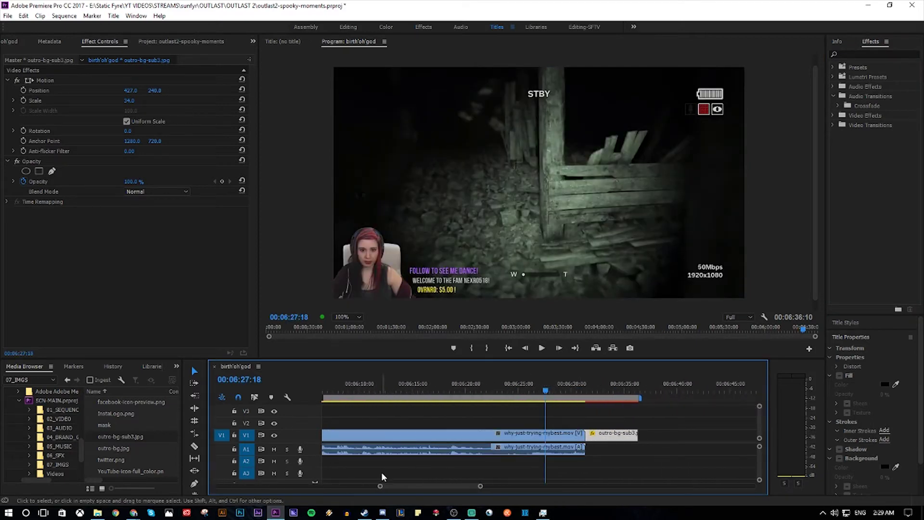
# Place 03 Chibi Ninja.mp3 from 05_MUSIC under the outro image and lengthen the image.
pyautogui.click(60, 446)
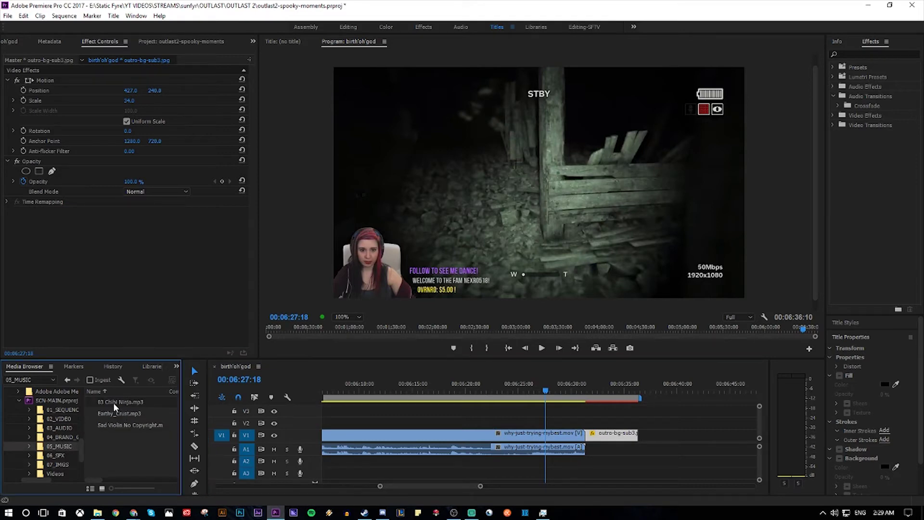
pyautogui.moveTo(113, 403); pyautogui.dragTo(597, 454)
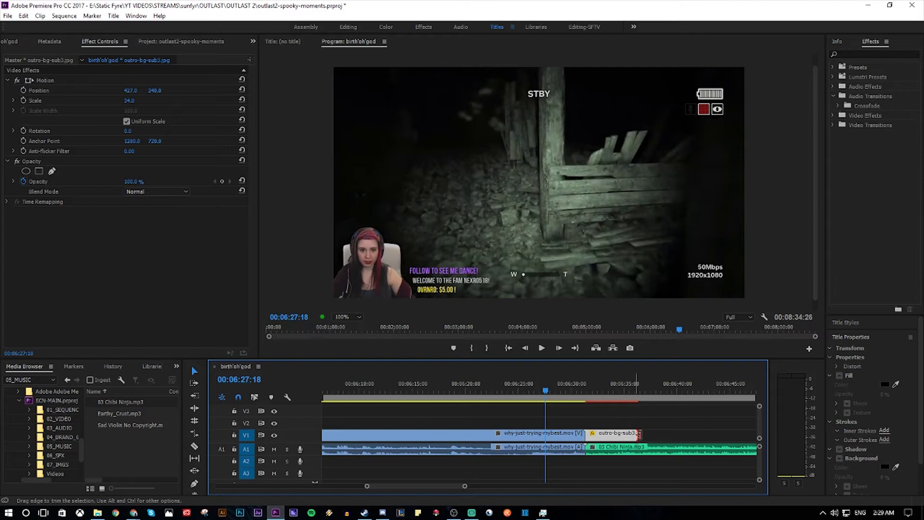
pyautogui.moveTo(638, 434); pyautogui.dragTo(662, 434)
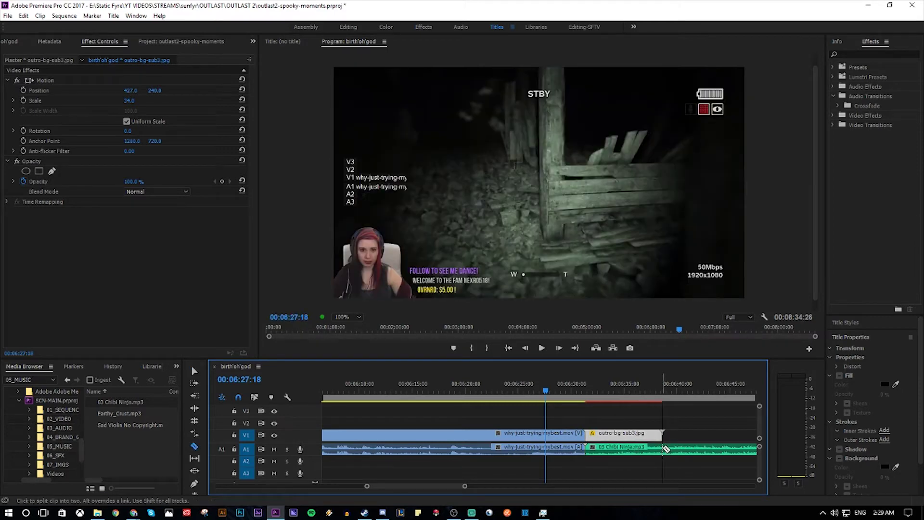
# Cut the song where the image ends, delete its tail, and play back from 06:30:20.
pyautogui.click(663, 449)
pyautogui.press('v')
pyautogui.click(715, 448)
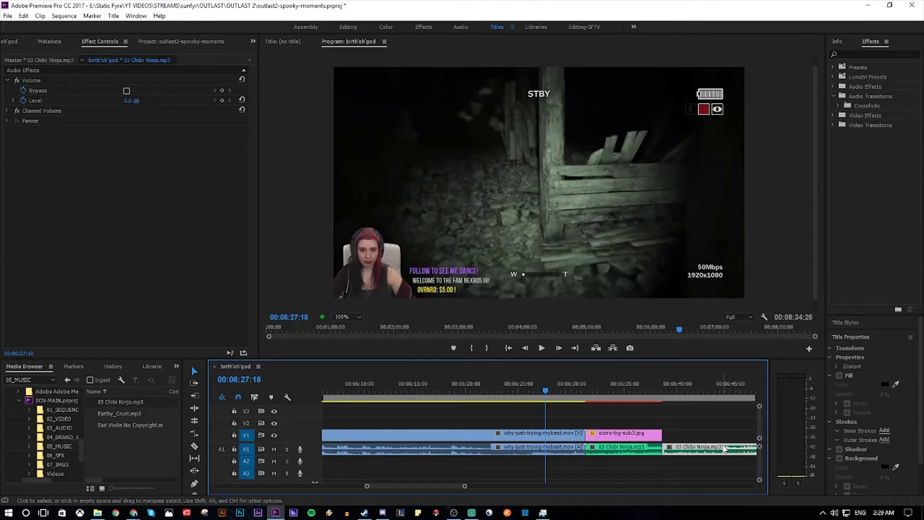
pyautogui.press('Delete')
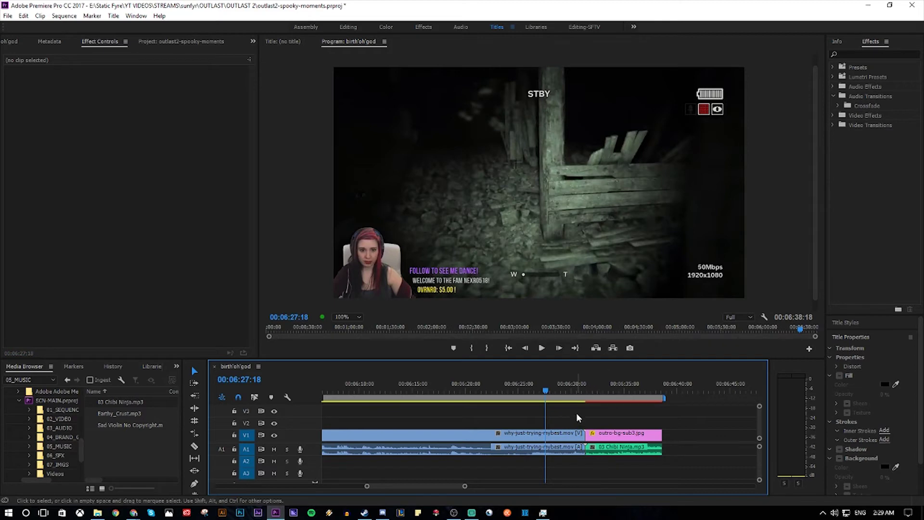
pyautogui.click(579, 388)
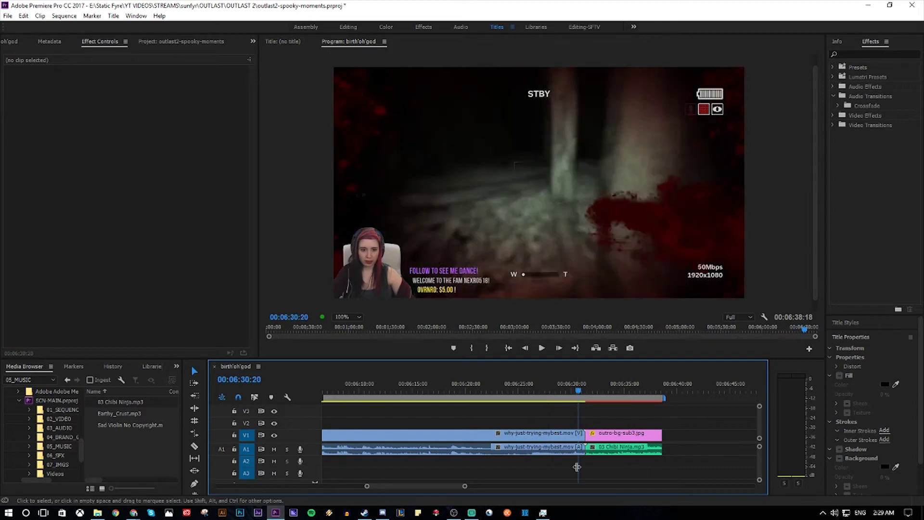
pyautogui.press('space')
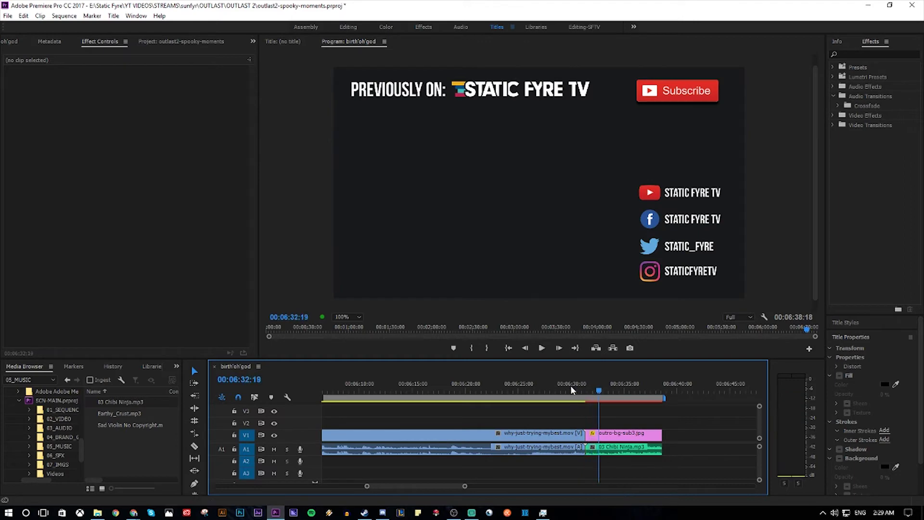
# Split why-just-trying-mybest.mov at 06:28:25 with the Razor and delete its tail.
pyautogui.click(571, 391)
pyautogui.press('space')
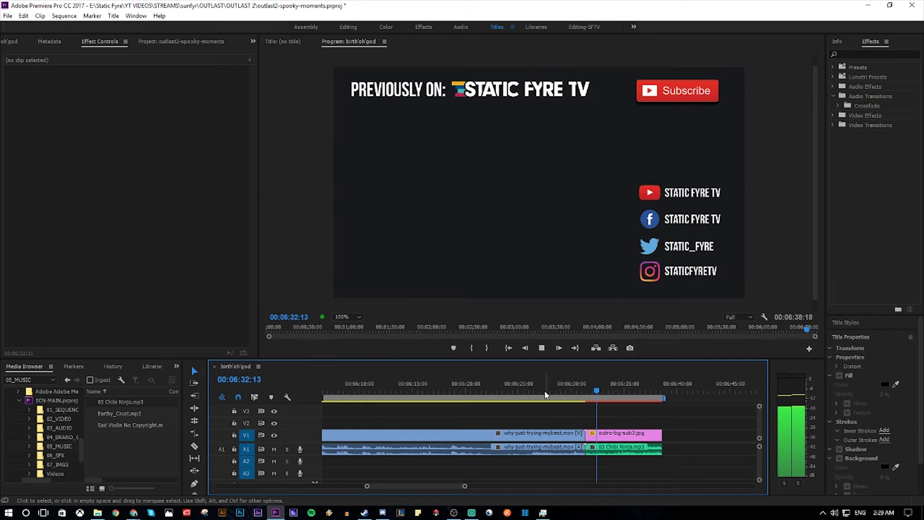
pyautogui.click(543, 392)
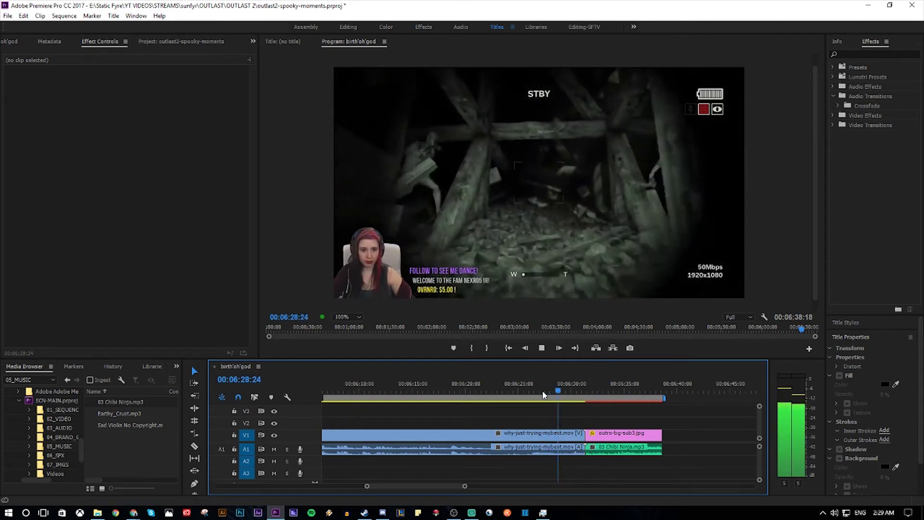
pyautogui.press('space')
pyautogui.press('c')
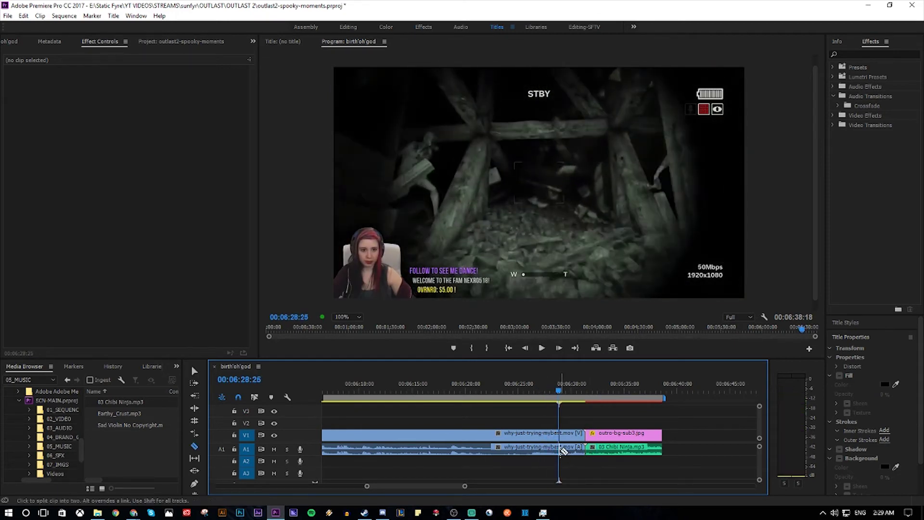
pyautogui.click(560, 440)
pyautogui.press('v')
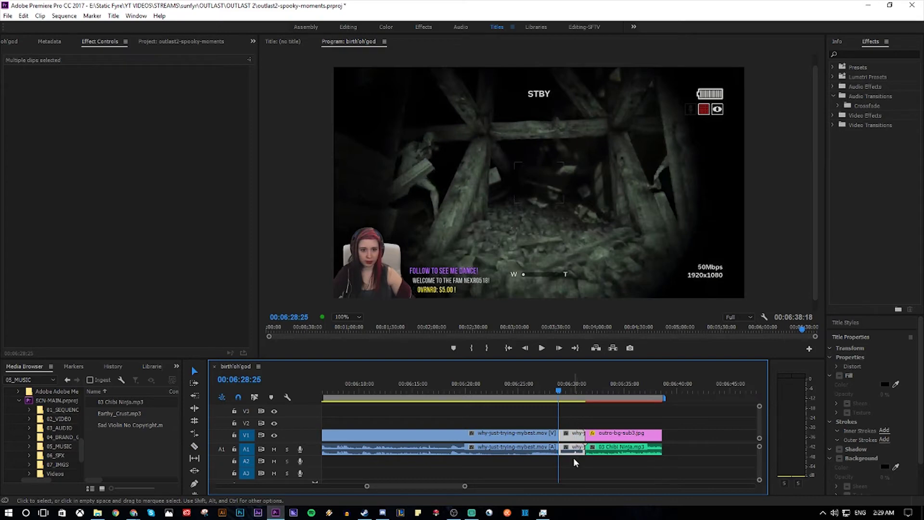
pyautogui.press('Delete')
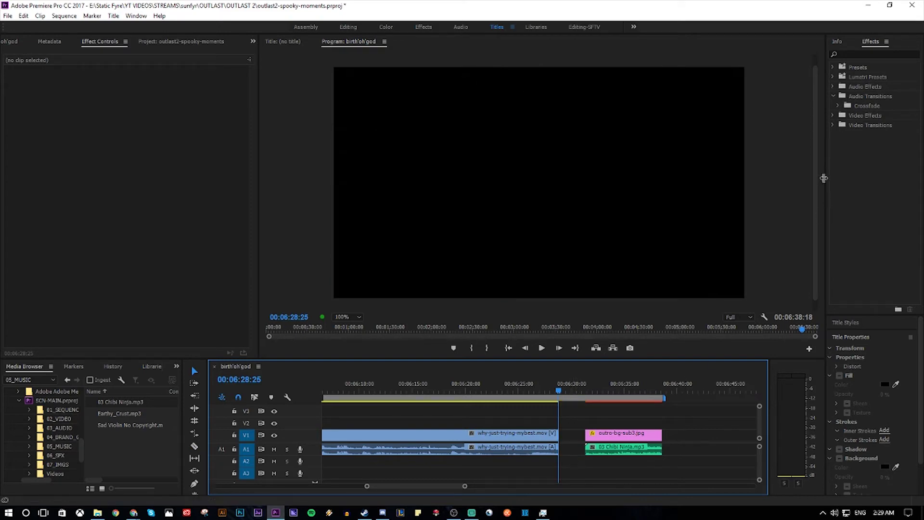
# Add an Exponential Fade to the song's start and slide the outro image and song left to close the gap.
pyautogui.doubleClick(860, 105)
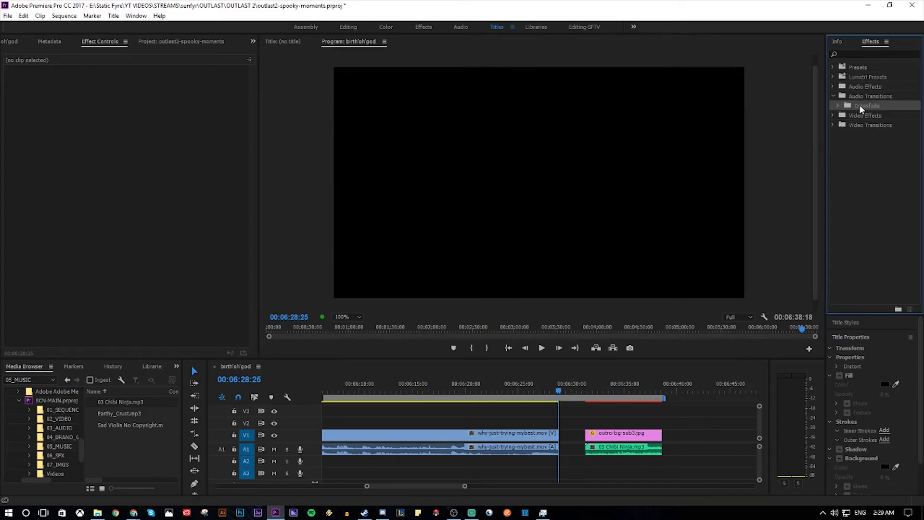
pyautogui.click(870, 134)
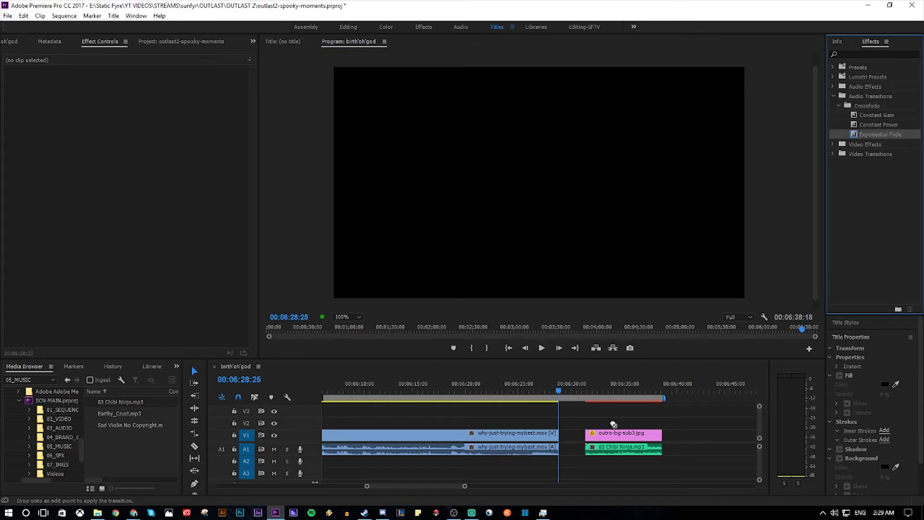
pyautogui.moveTo(593, 454); pyautogui.dragTo(593, 452)
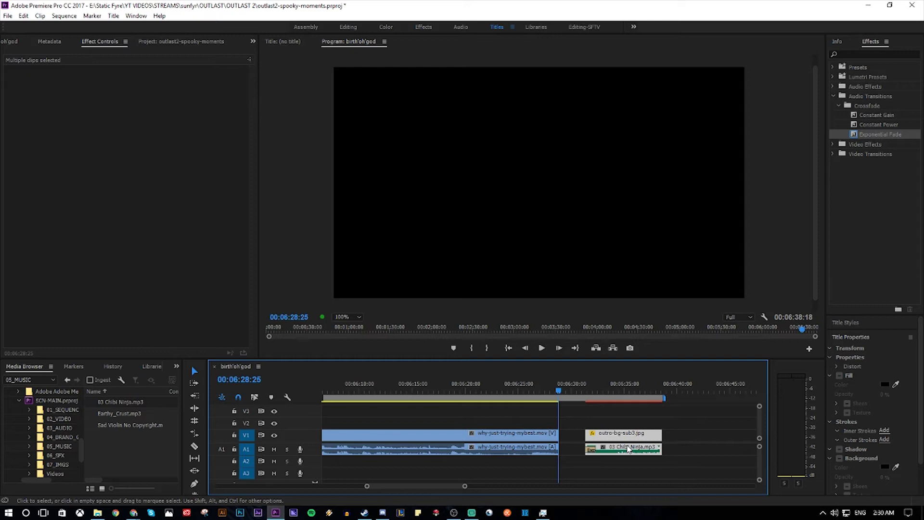
pyautogui.moveTo(627, 437); pyautogui.dragTo(600, 437)
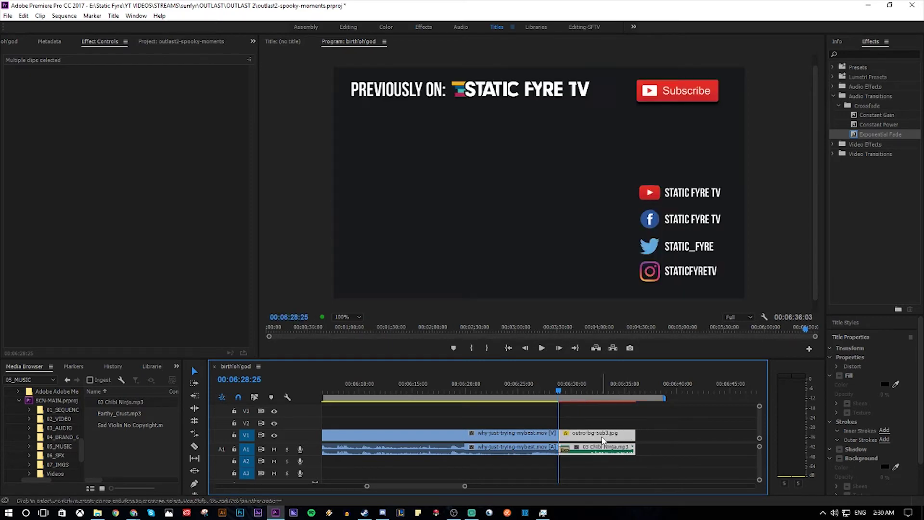
pyautogui.click(554, 391)
pyautogui.press('space')
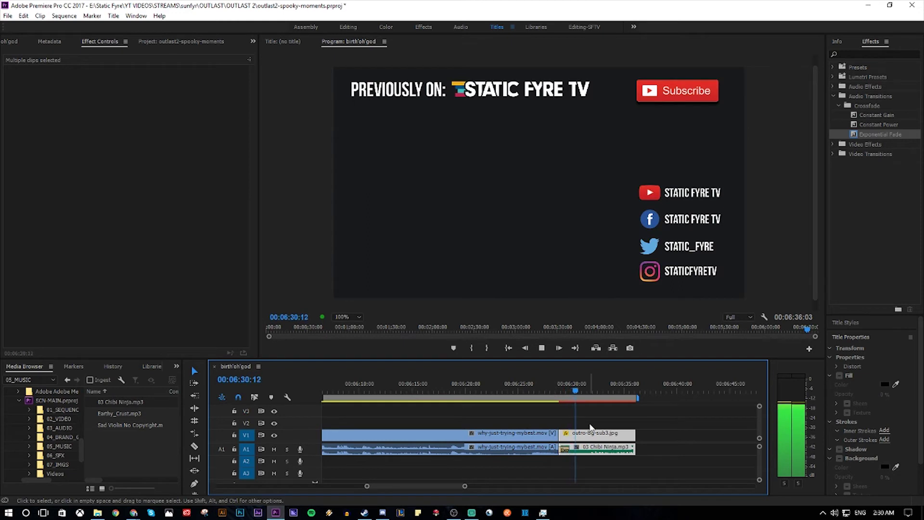
pyautogui.press('space')
# Shorten the Exponential Fade to 11 frames and preview it.
pyautogui.moveTo(464, 487); pyautogui.dragTo(430, 486)
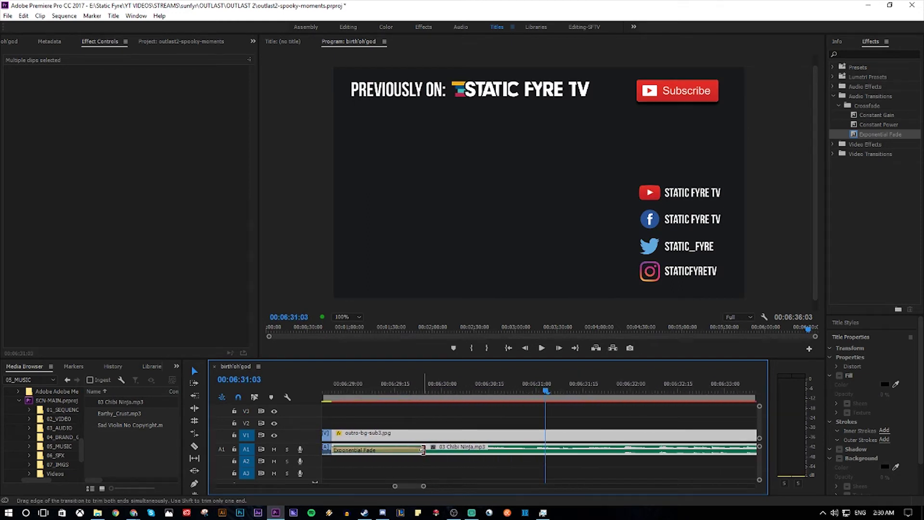
pyautogui.scroll(-2, 431, 481)
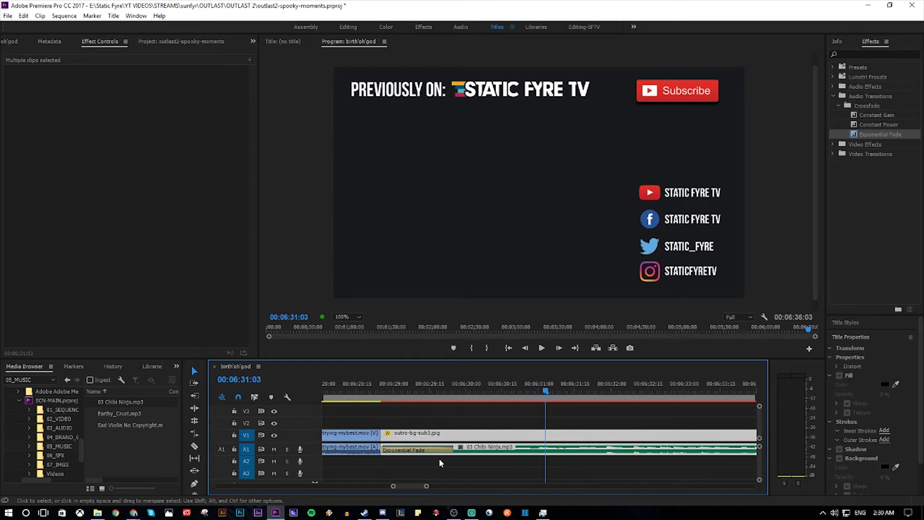
pyautogui.moveTo(452, 449); pyautogui.dragTo(425, 450)
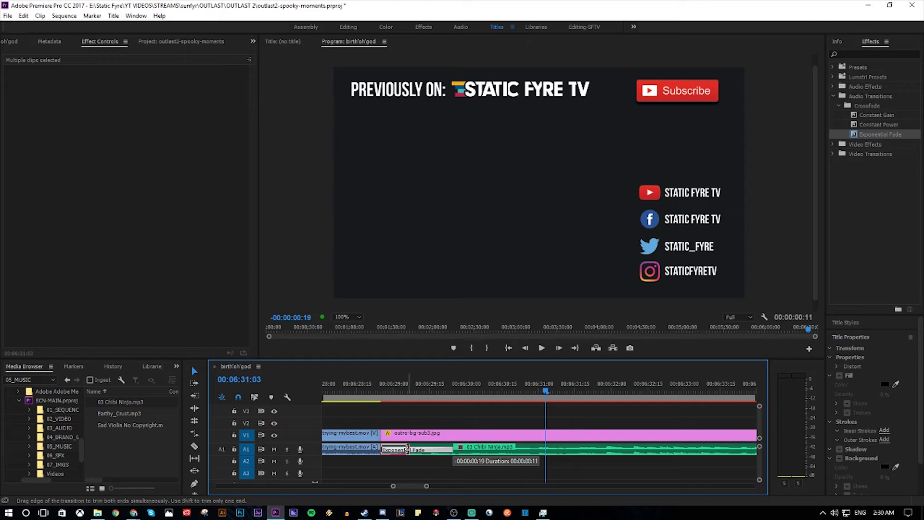
pyautogui.moveTo(408, 450); pyautogui.dragTo(407, 450)
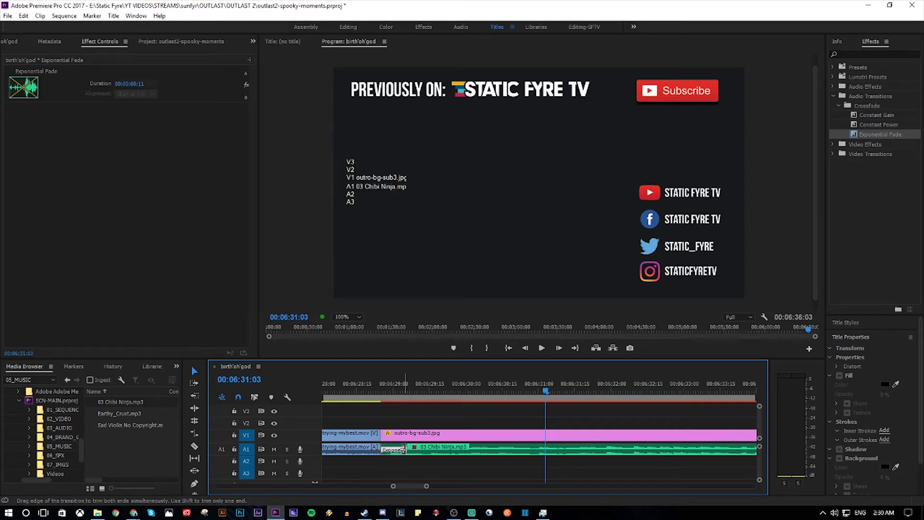
pyautogui.click(365, 392)
pyautogui.press('space')
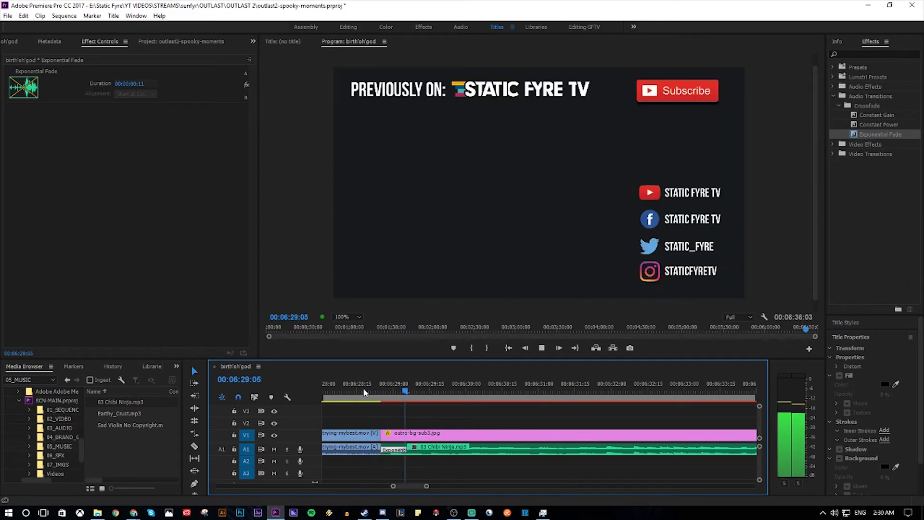
pyautogui.click(394, 454)
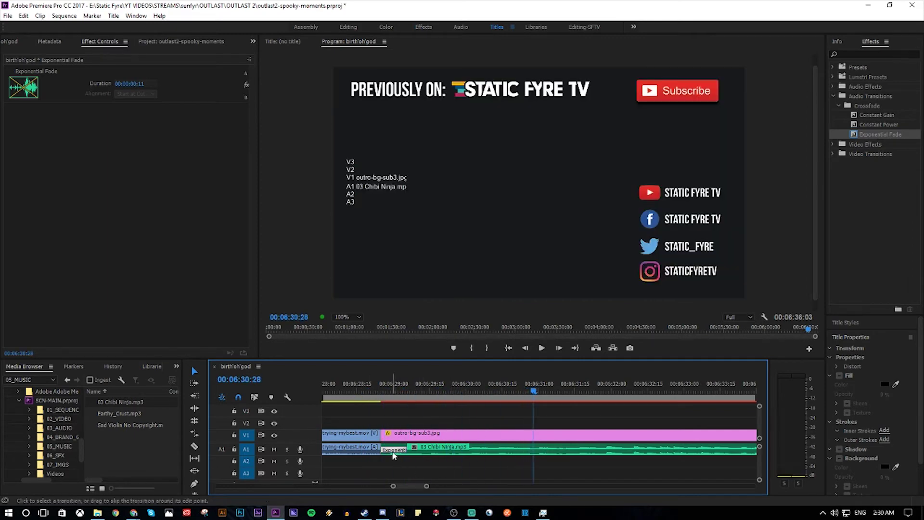
# Delete the Exponential Fade from the song and return the playhead to 06:27:19.
pyautogui.click(396, 458)
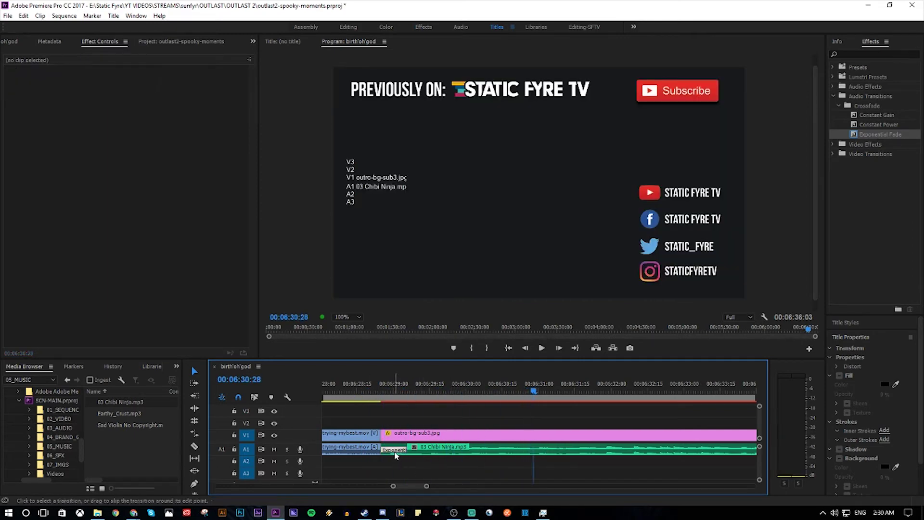
pyautogui.click(394, 452)
pyautogui.press('Delete')
pyautogui.moveTo(427, 486); pyautogui.dragTo(457, 486)
pyautogui.click(498, 385)
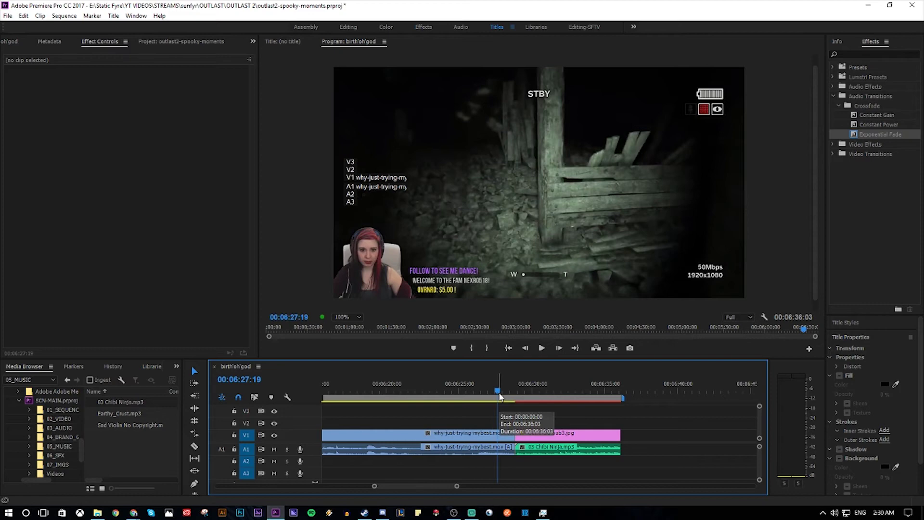
# Preview the cut into the outro, then zoom the timeline out to the whole sequence.
pyautogui.press('space')
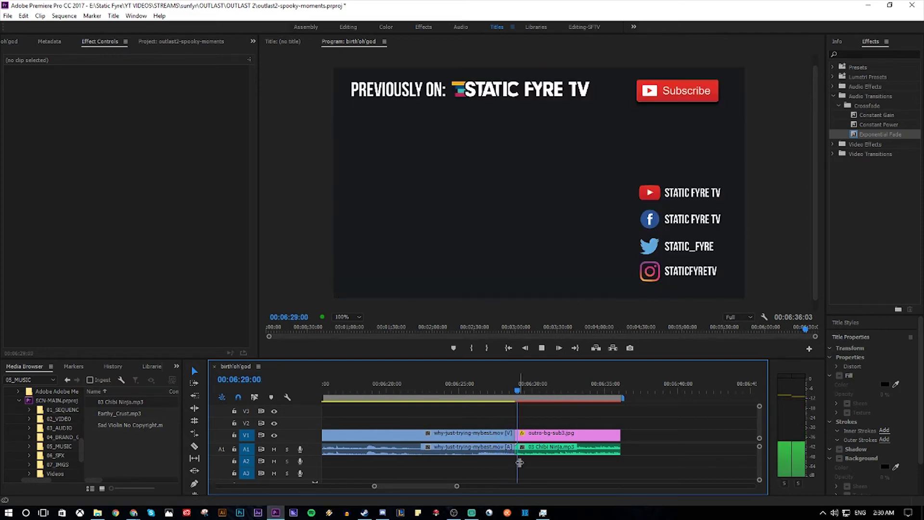
pyautogui.press('space')
pyautogui.moveTo(458, 487); pyautogui.dragTo(501, 486)
pyautogui.moveTo(355, 488); pyautogui.dragTo(322, 487)
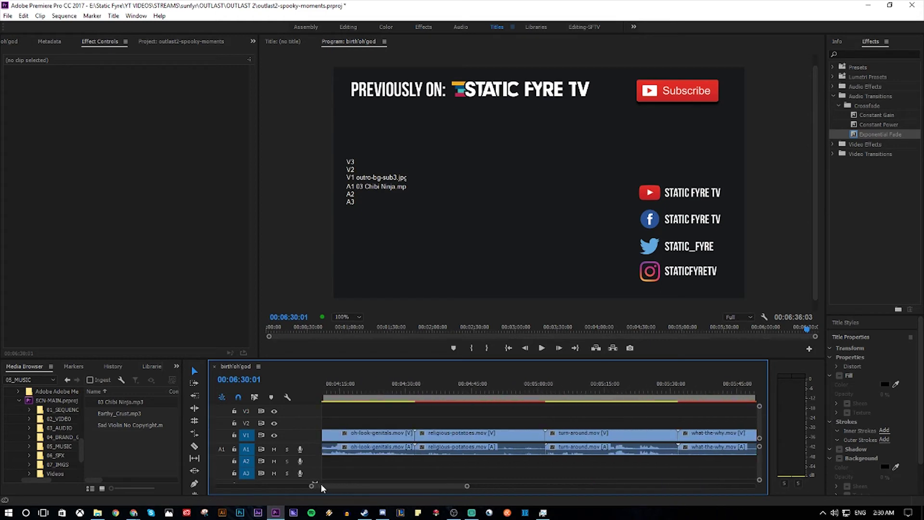
pyautogui.moveTo(469, 487); pyautogui.dragTo(569, 481)
pyautogui.moveTo(512, 484); pyautogui.dragTo(427, 475)
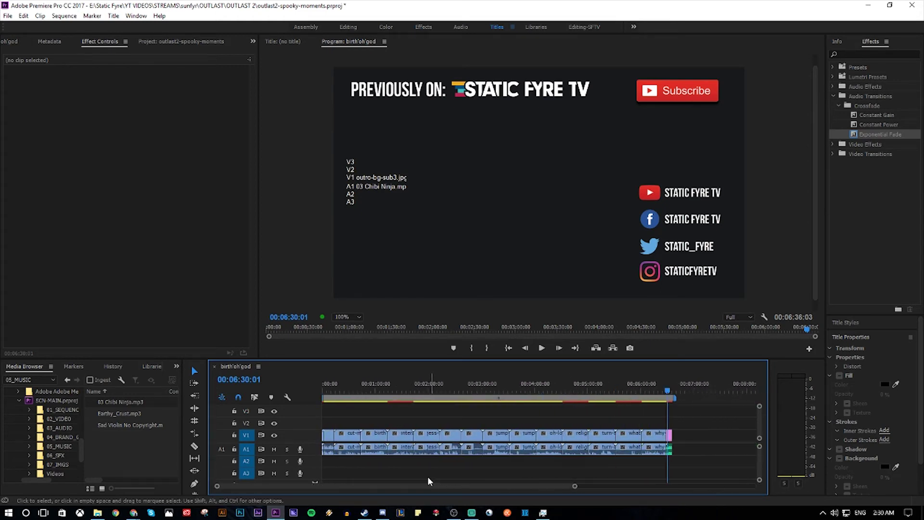
# Play from 0:00 to 00:00:03:00 and zoom in on the Sunfyre intro at the sequence start.
pyautogui.click(326, 392)
pyautogui.moveTo(327, 392); pyautogui.dragTo(323, 392)
pyautogui.press('space')
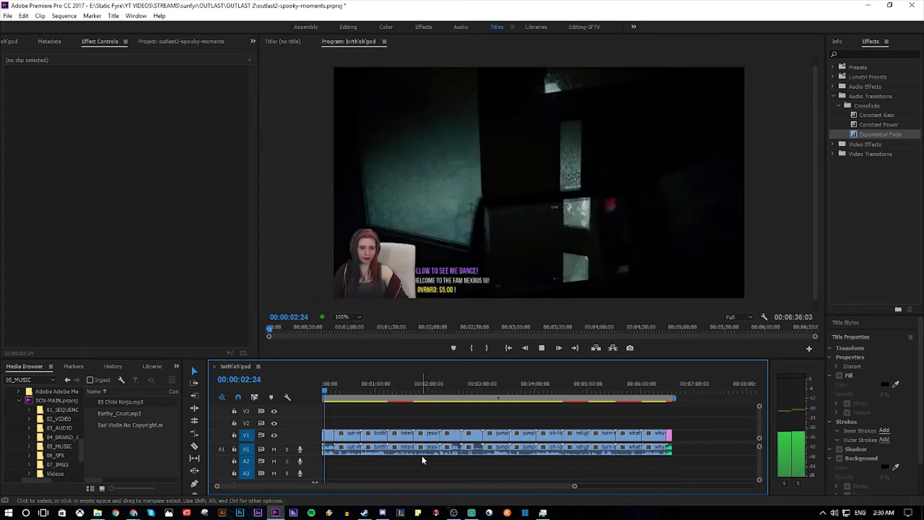
pyautogui.press('space')
pyautogui.moveTo(573, 486); pyautogui.dragTo(277, 486)
pyautogui.click(362, 388)
pyautogui.click(372, 435)
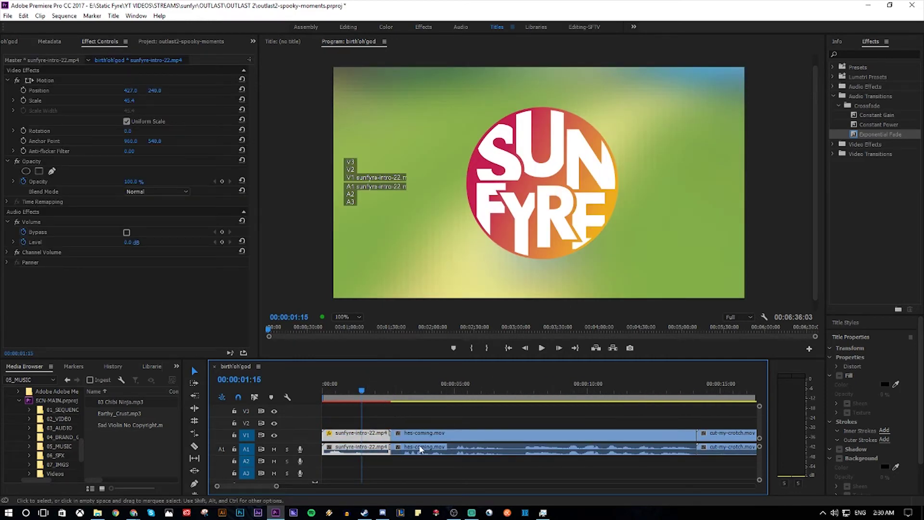
pyautogui.press('space')
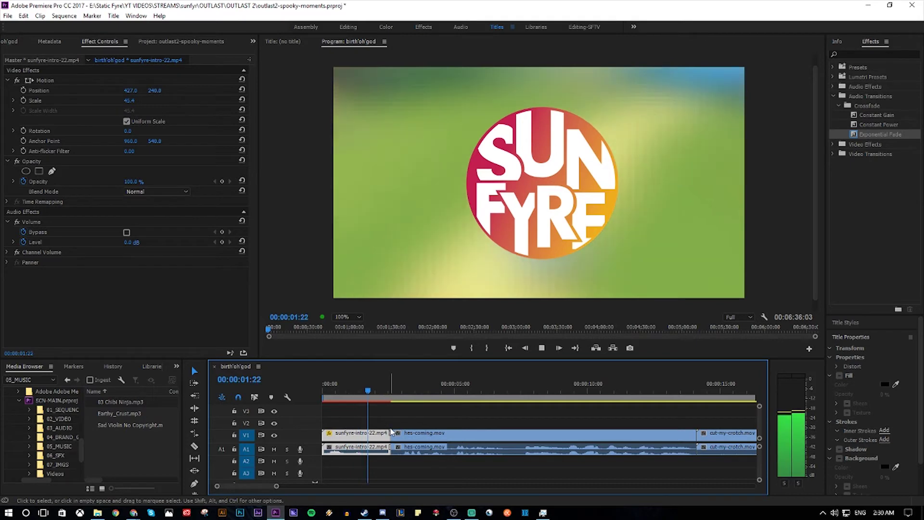
pyautogui.press('space')
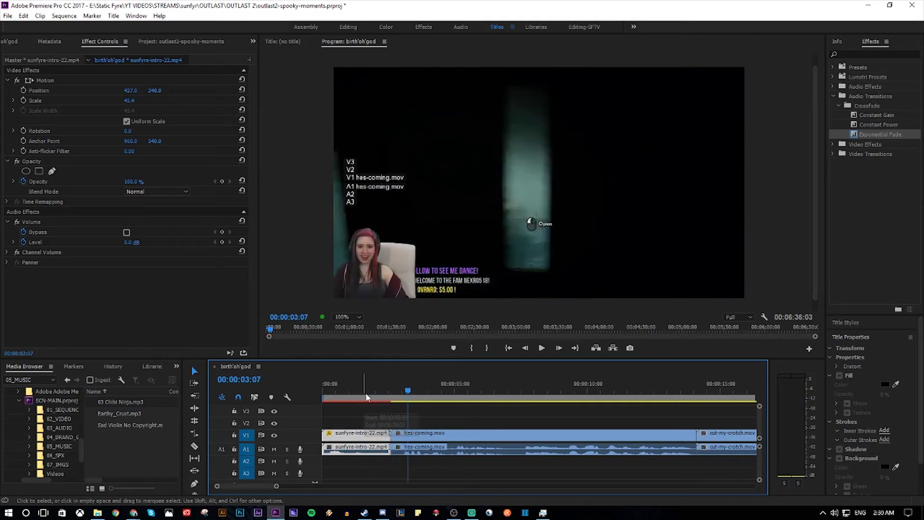
pyautogui.moveTo(376, 384); pyautogui.dragTo(385, 384)
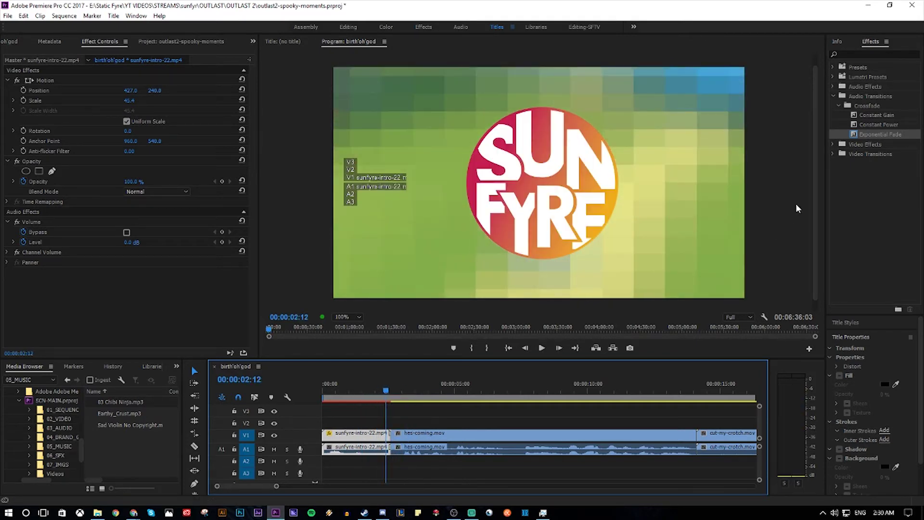
pyautogui.click(859, 144)
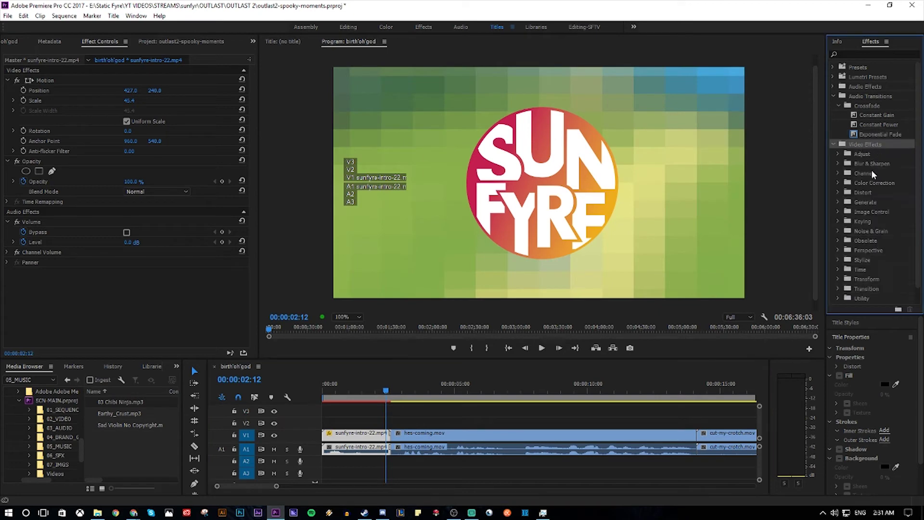
pyautogui.scroll(-2, 867, 192)
pyautogui.click(863, 213)
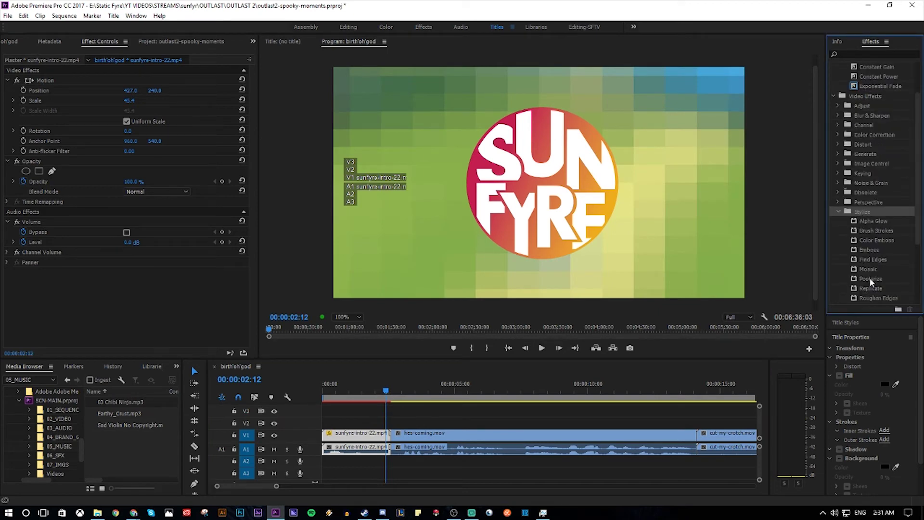
pyautogui.moveTo(870, 268); pyautogui.dragTo(576, 435)
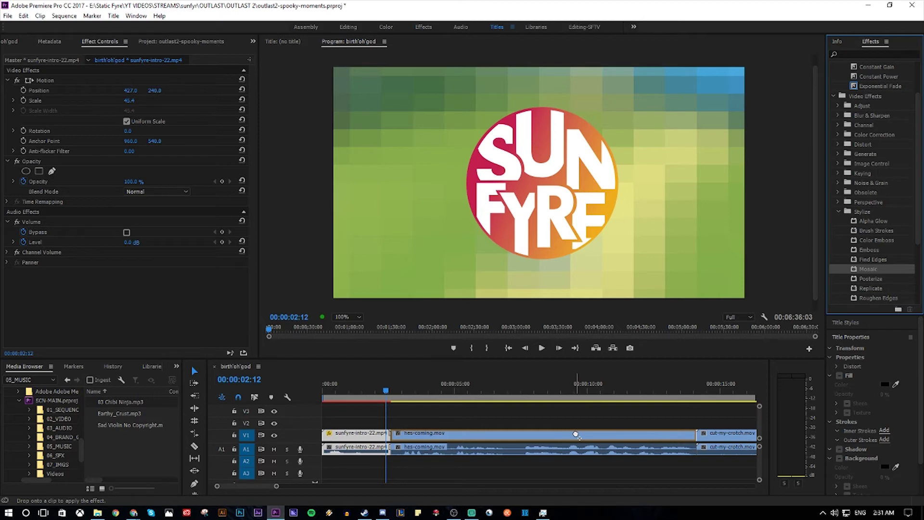
pyautogui.moveTo(575, 435)
pyautogui.mouseDown()
pyautogui.moveTo(576, 450)
pyautogui.moveTo(576, 439)
pyautogui.mouseUp()
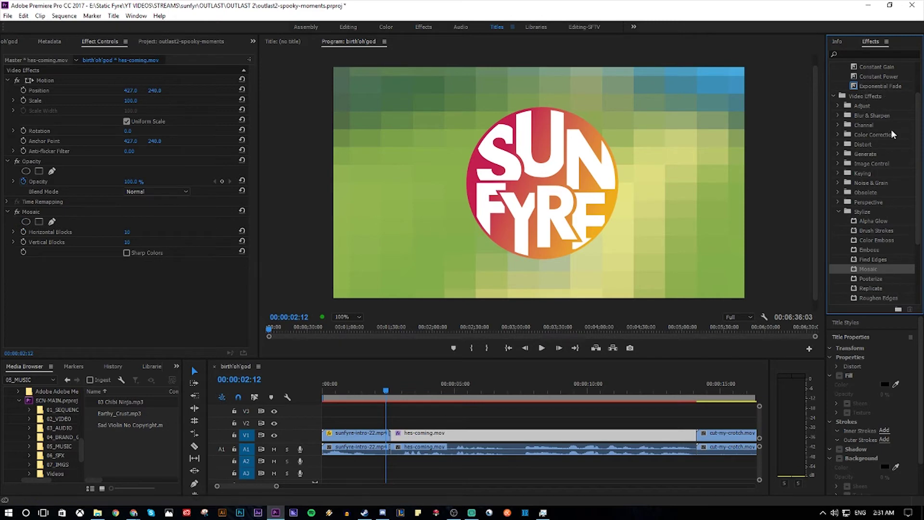
pyautogui.scroll(2, 871, 152)
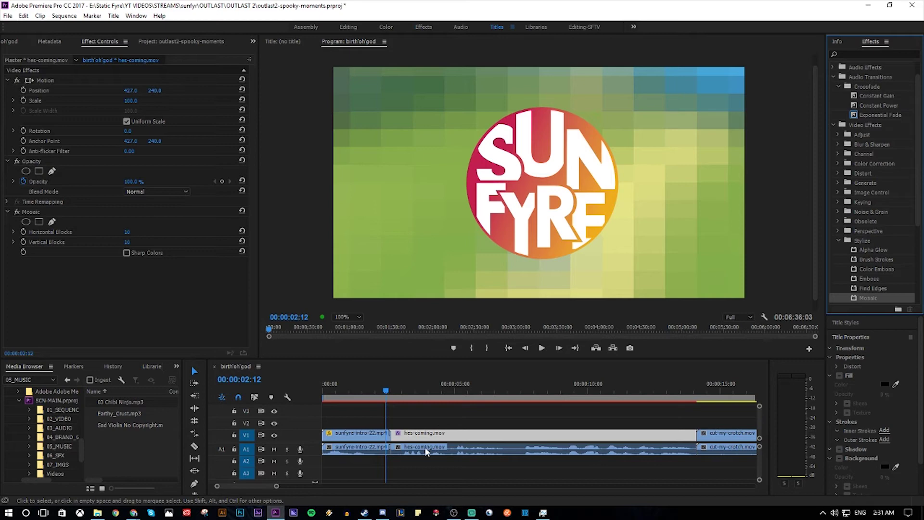
pyautogui.click(387, 391)
pyautogui.press('space')
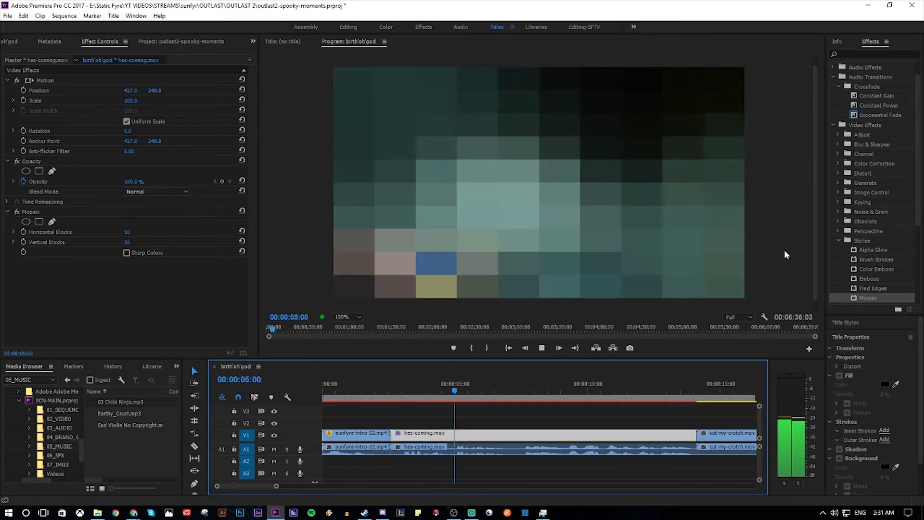
pyautogui.press('space')
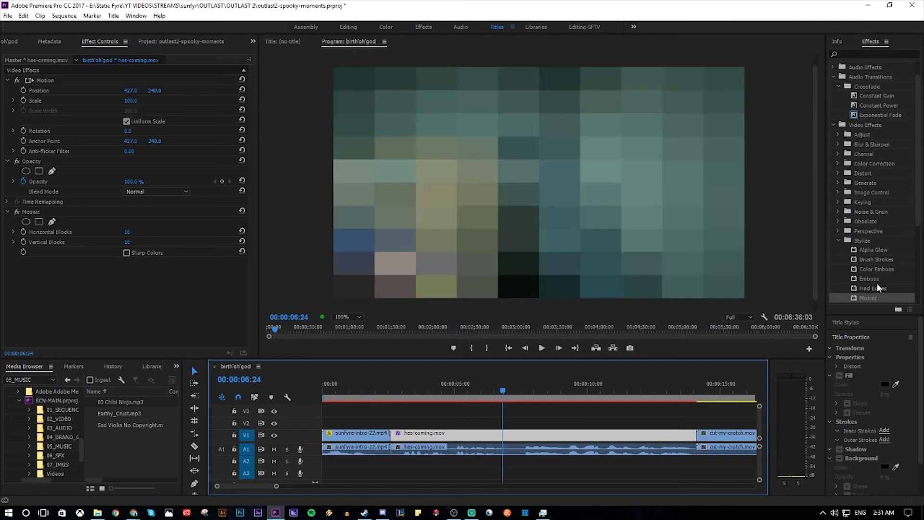
pyautogui.hotkey('ctrl', 'z')
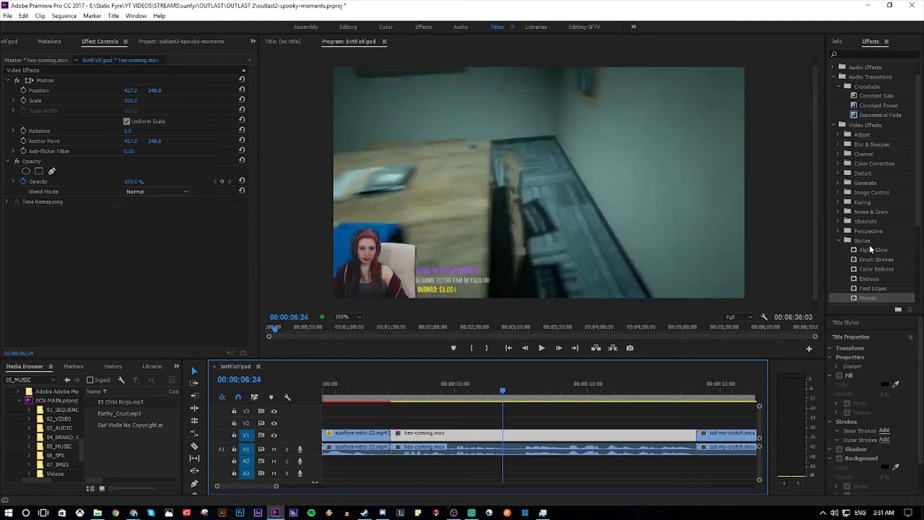
pyautogui.scroll(-3, 863, 192)
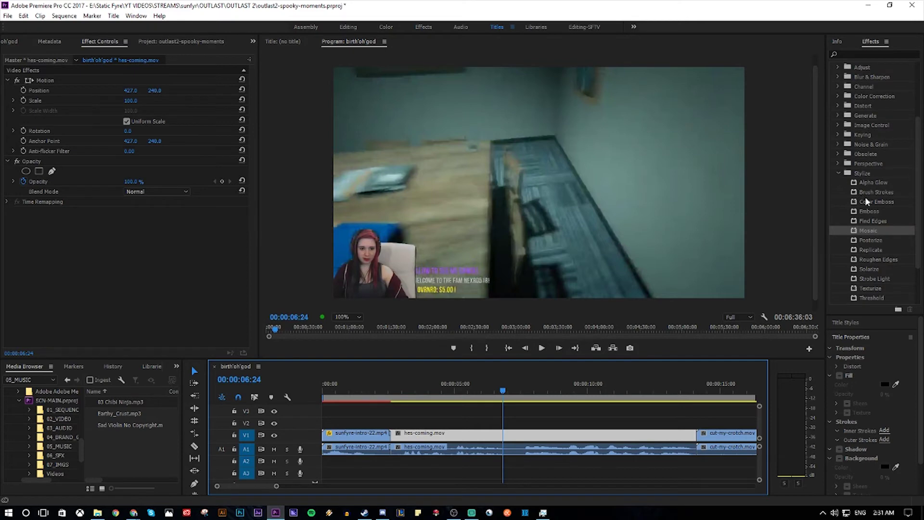
pyautogui.click(839, 174)
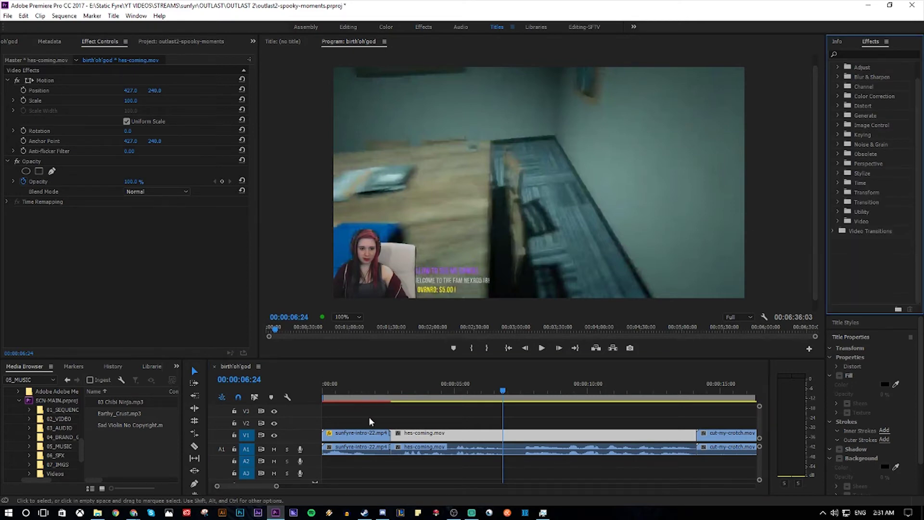
# Zoom to the sequence end, select the why-just-trying clip, and show the Project panel's media list.
pyautogui.moveTo(277, 488); pyautogui.dragTo(564, 478)
pyautogui.click(691, 391)
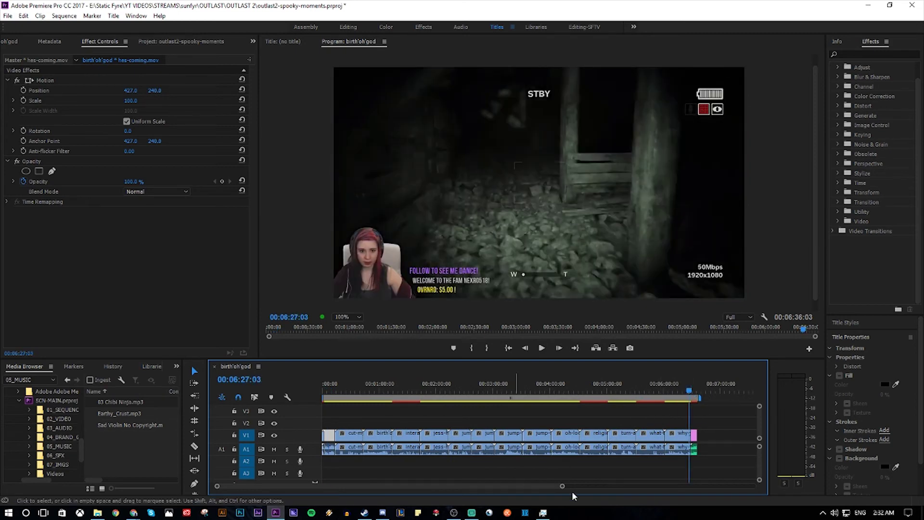
pyautogui.moveTo(561, 486); pyautogui.dragTo(522, 488)
pyautogui.click(101, 51)
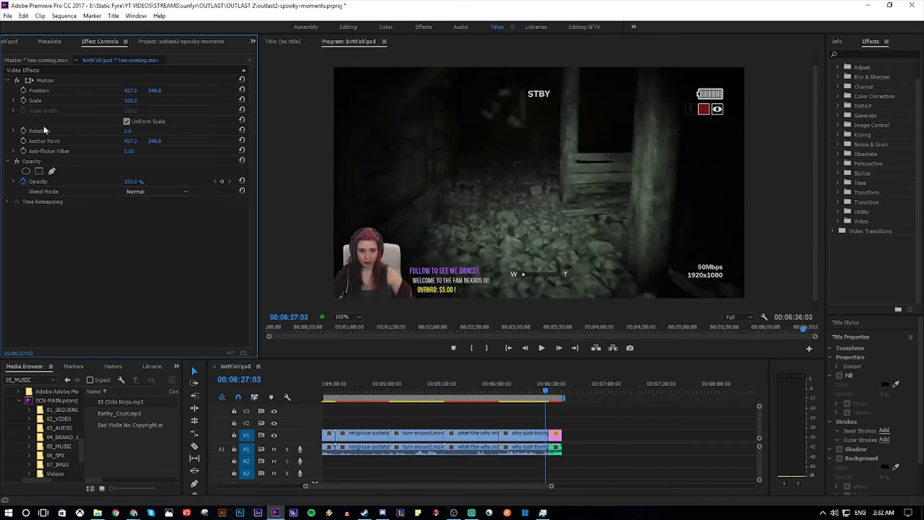
pyautogui.click(542, 433)
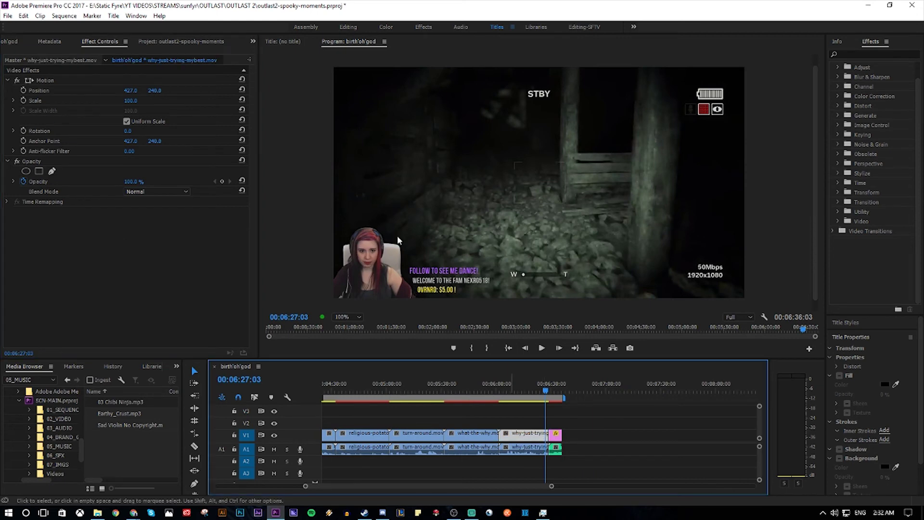
pyautogui.click(161, 43)
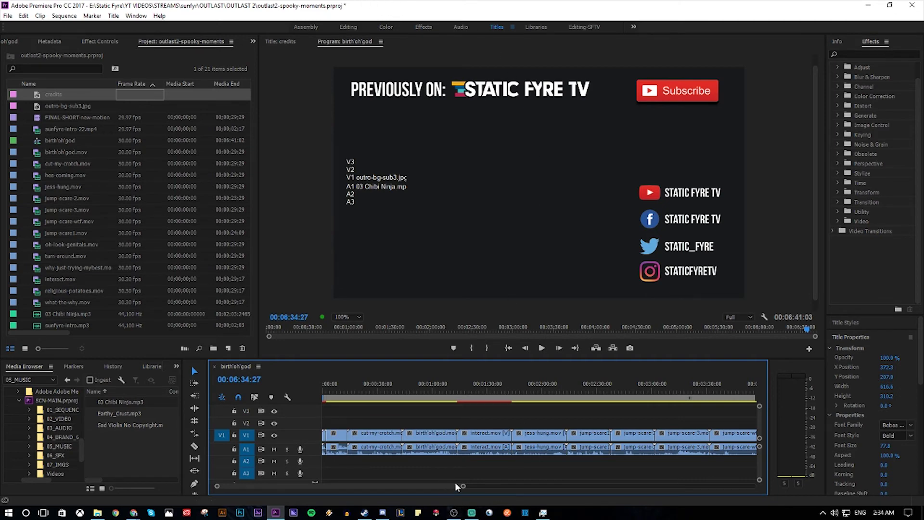
# Zoom the timeline to the ending and move the playhead to the last gameplay clip.
pyautogui.moveTo(465, 488); pyautogui.dragTo(574, 486)
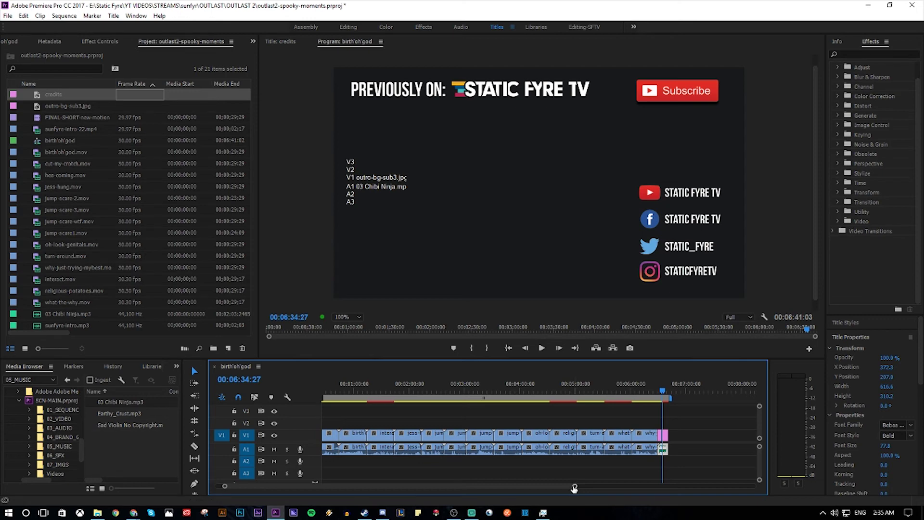
pyautogui.moveTo(574, 489); pyautogui.dragTo(555, 489)
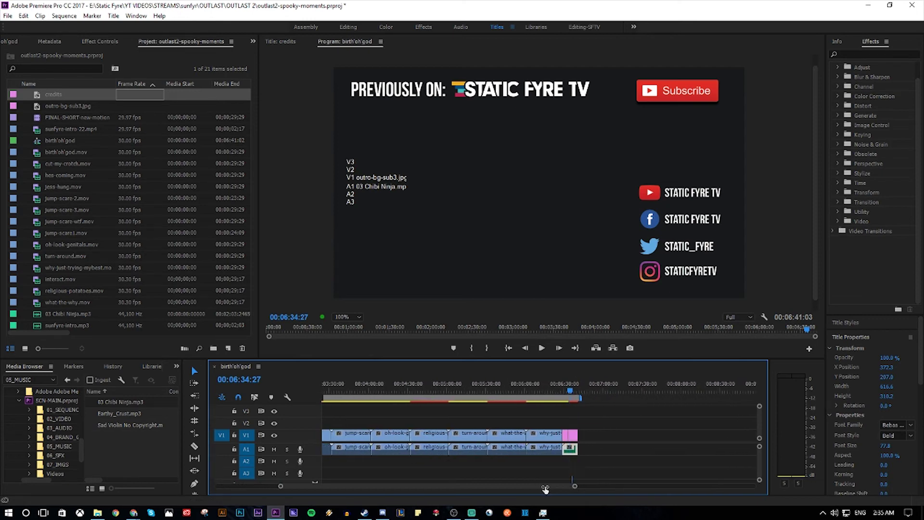
pyautogui.click(543, 388)
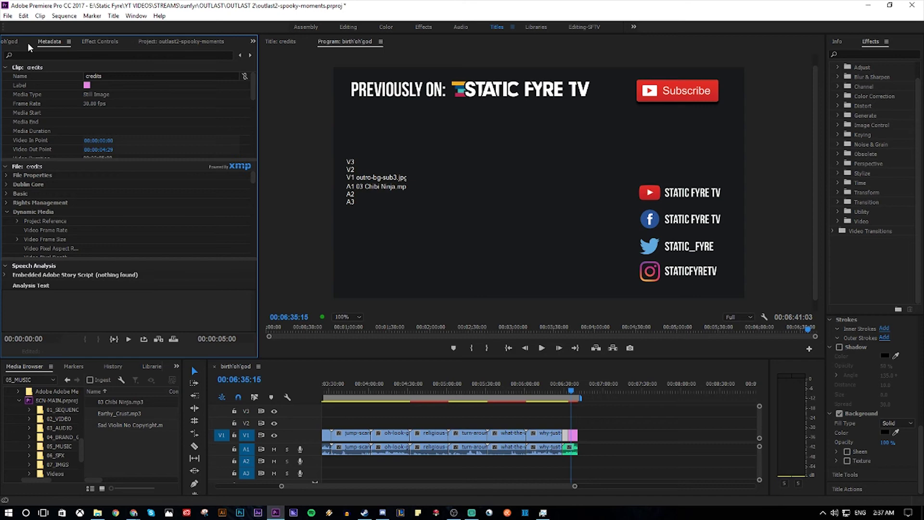
# Open the Audio Clip Mixer and select the religious-potatoes audio clip.
pyautogui.click(9, 42)
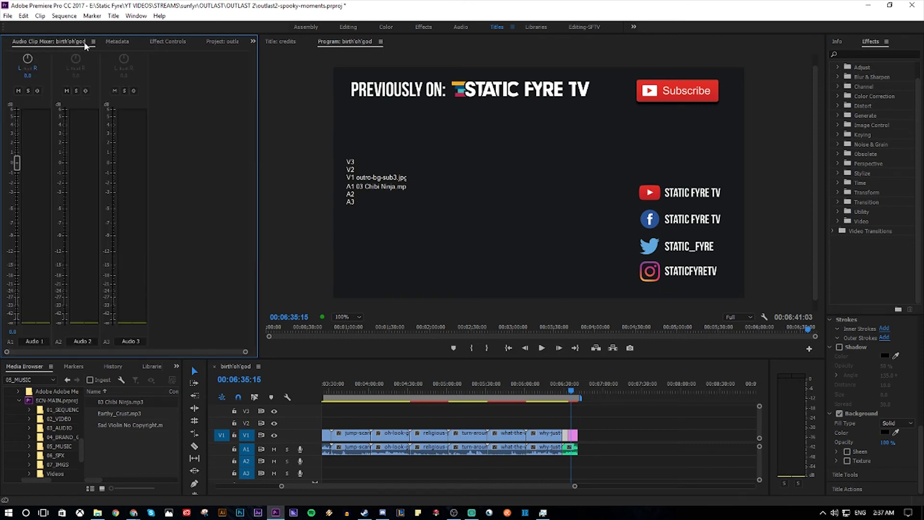
pyautogui.click(432, 385)
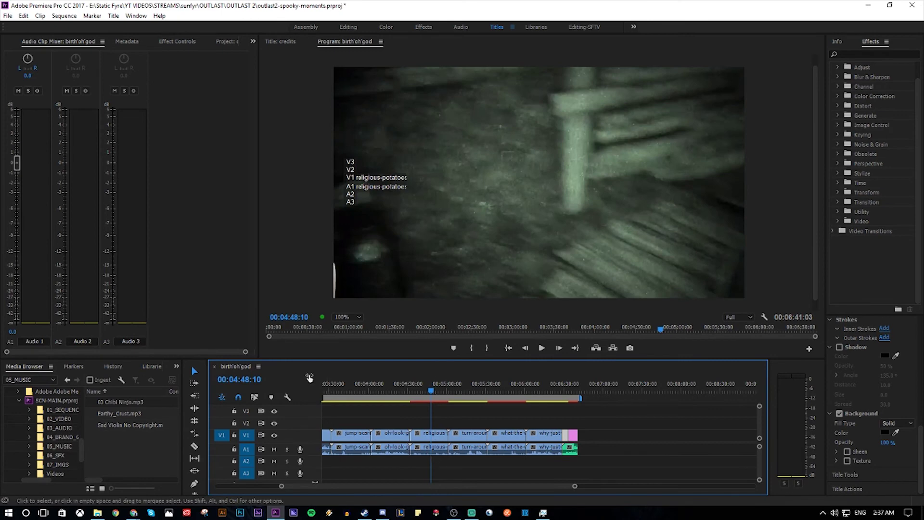
pyautogui.click(434, 452)
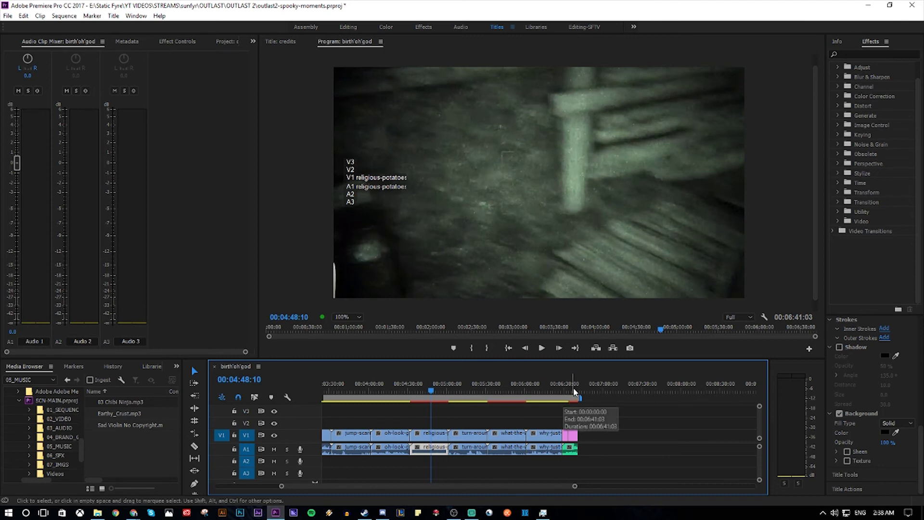
# Lower the 03 Chibi Ninja.mp3 outro song's volume with the Audio 1 fader while it plays.
pyautogui.click(570, 386)
pyautogui.press('space')
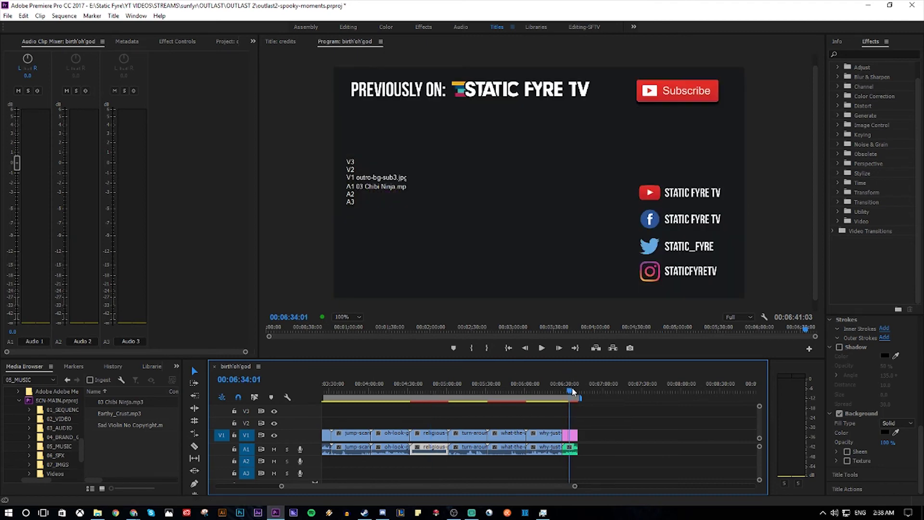
pyautogui.click(571, 448)
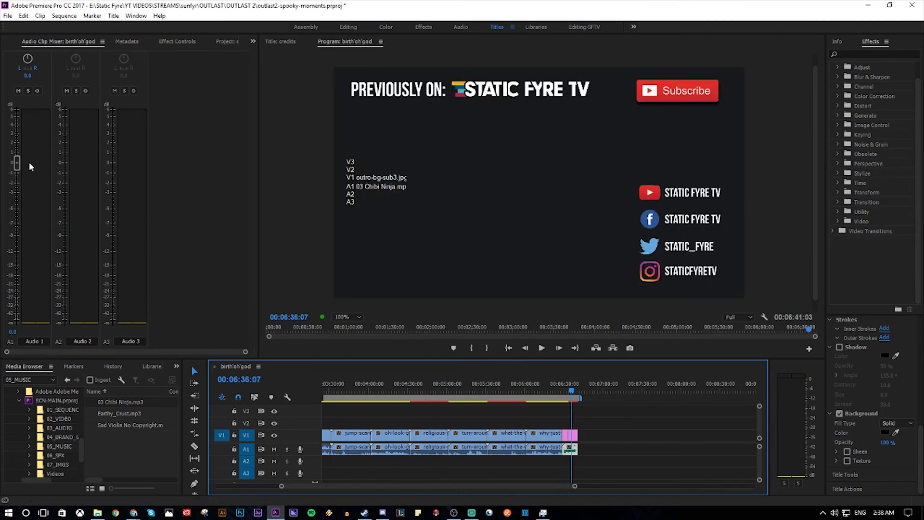
pyautogui.click(542, 347)
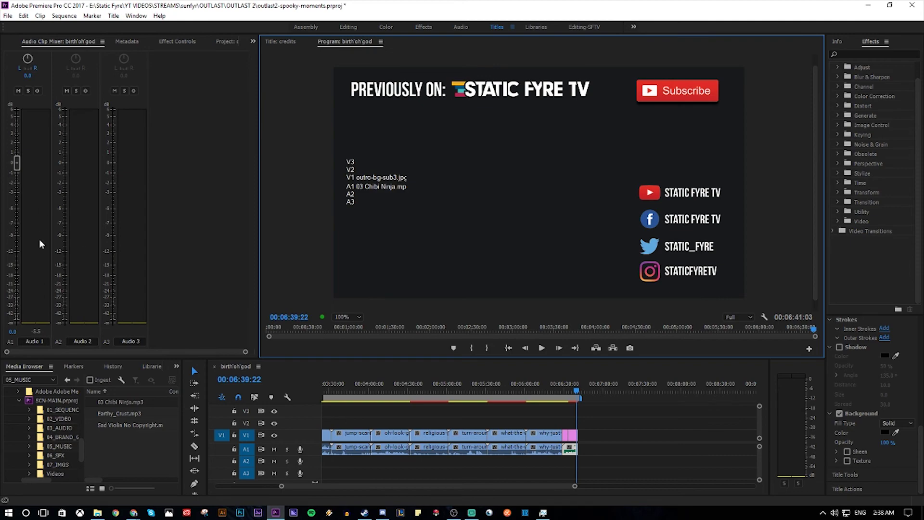
pyautogui.click(573, 391)
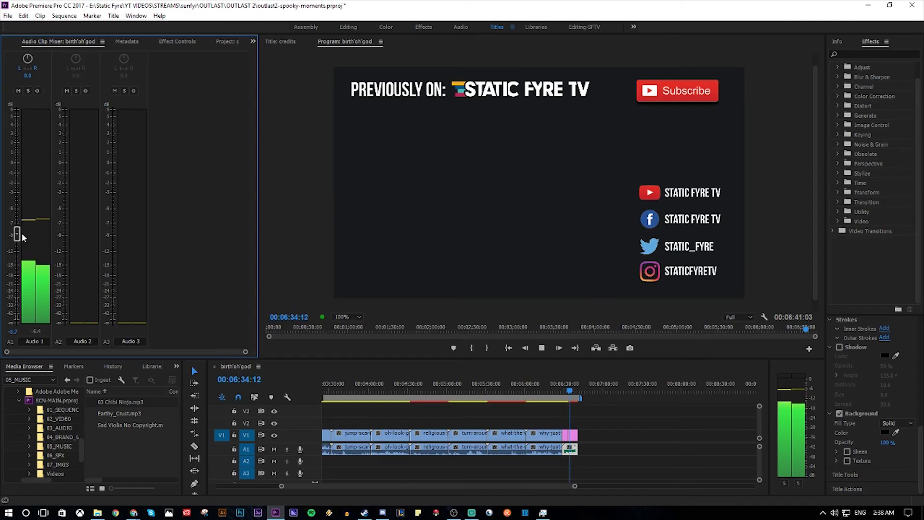
pyautogui.moveTo(22, 233); pyautogui.dragTo(20, 213)
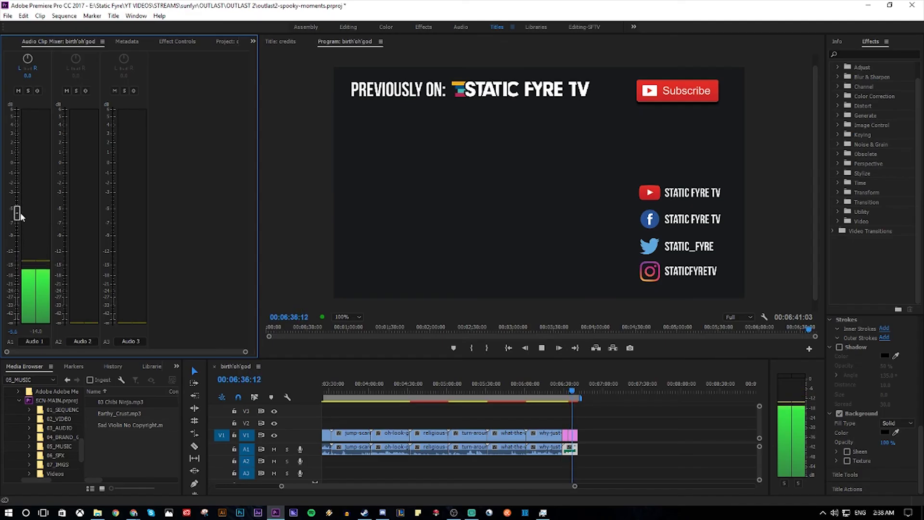
pyautogui.click(541, 348)
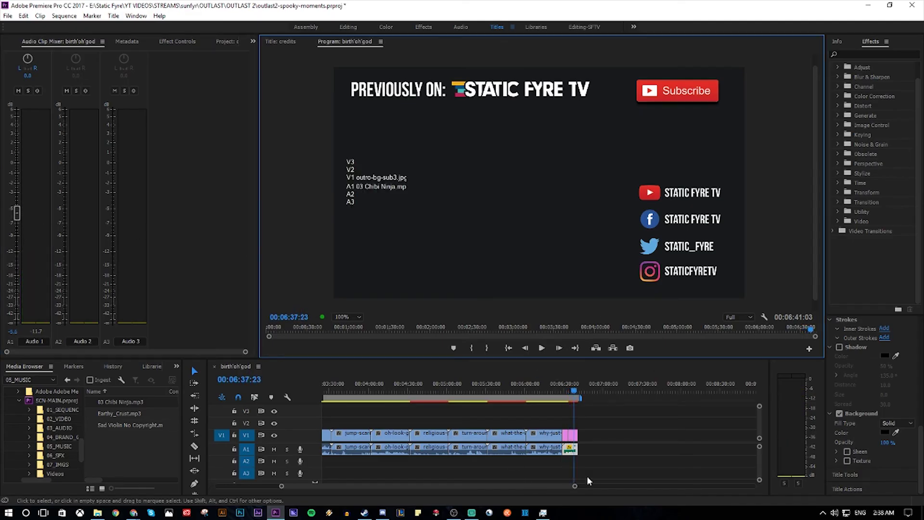
pyautogui.moveTo(575, 485); pyautogui.dragTo(631, 464)
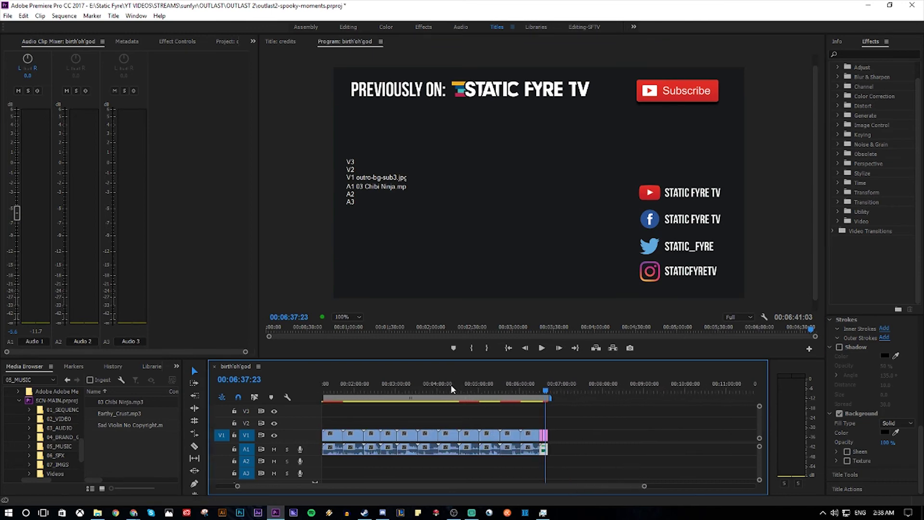
pyautogui.moveTo(450, 384); pyautogui.dragTo(327, 386)
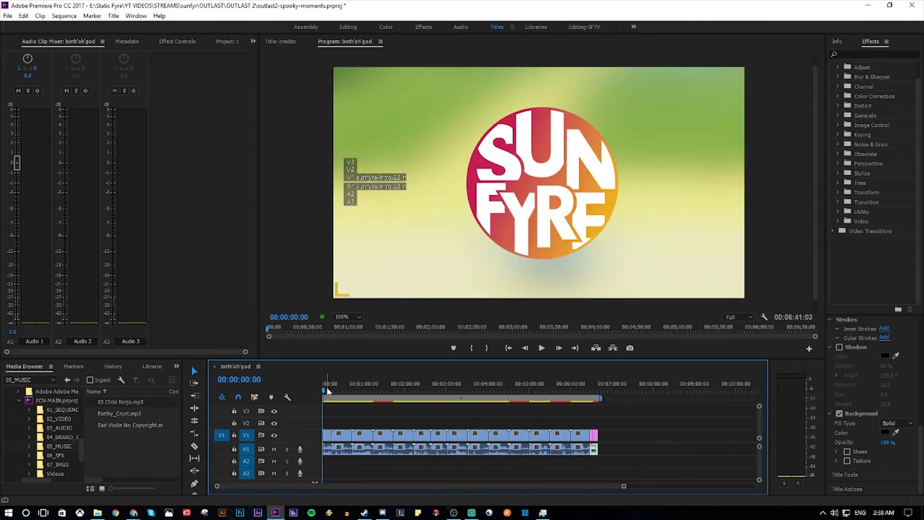